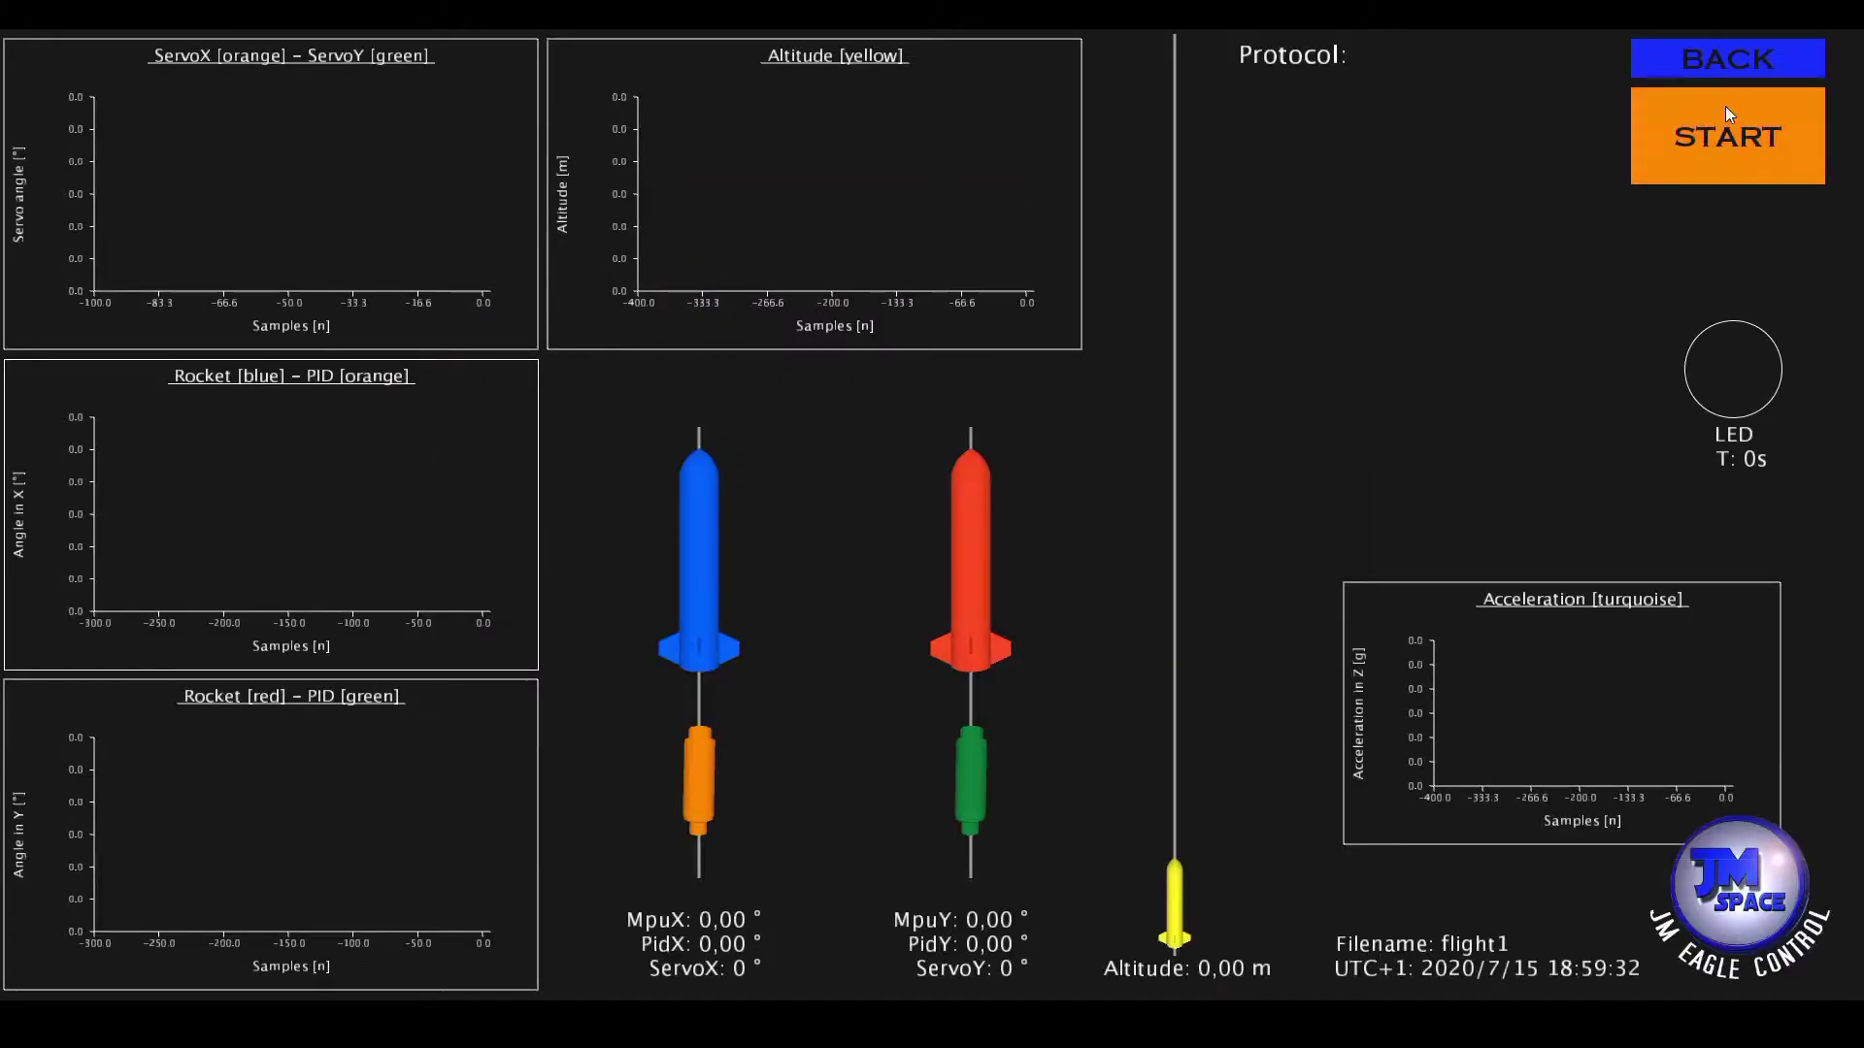
# - Start the flight1 launch sequence in the JM Eagle Control launch dashboard
pyautogui.click(1725, 117)
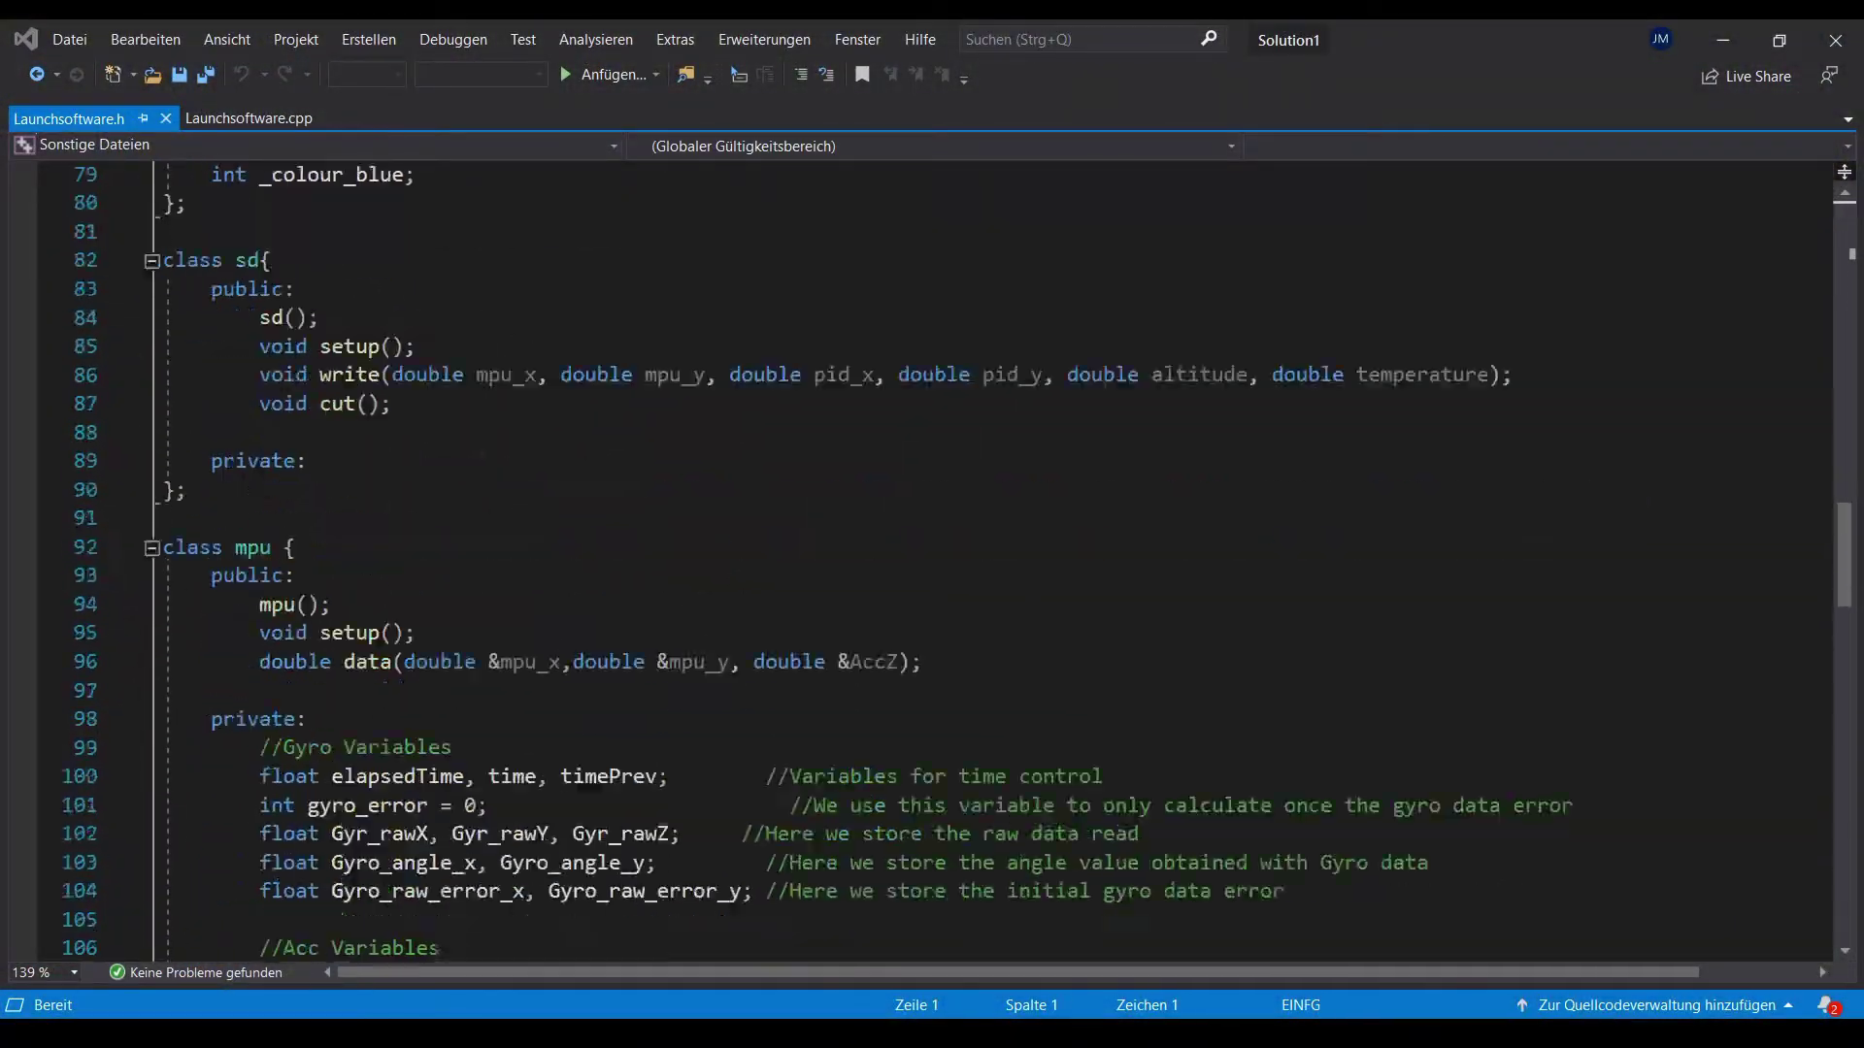
# - Switch to Visual Studio and read through the rocket library code in Launchsoftware.h and Launchsoftware.cpp
pyautogui.scroll(-11, 932, 563)
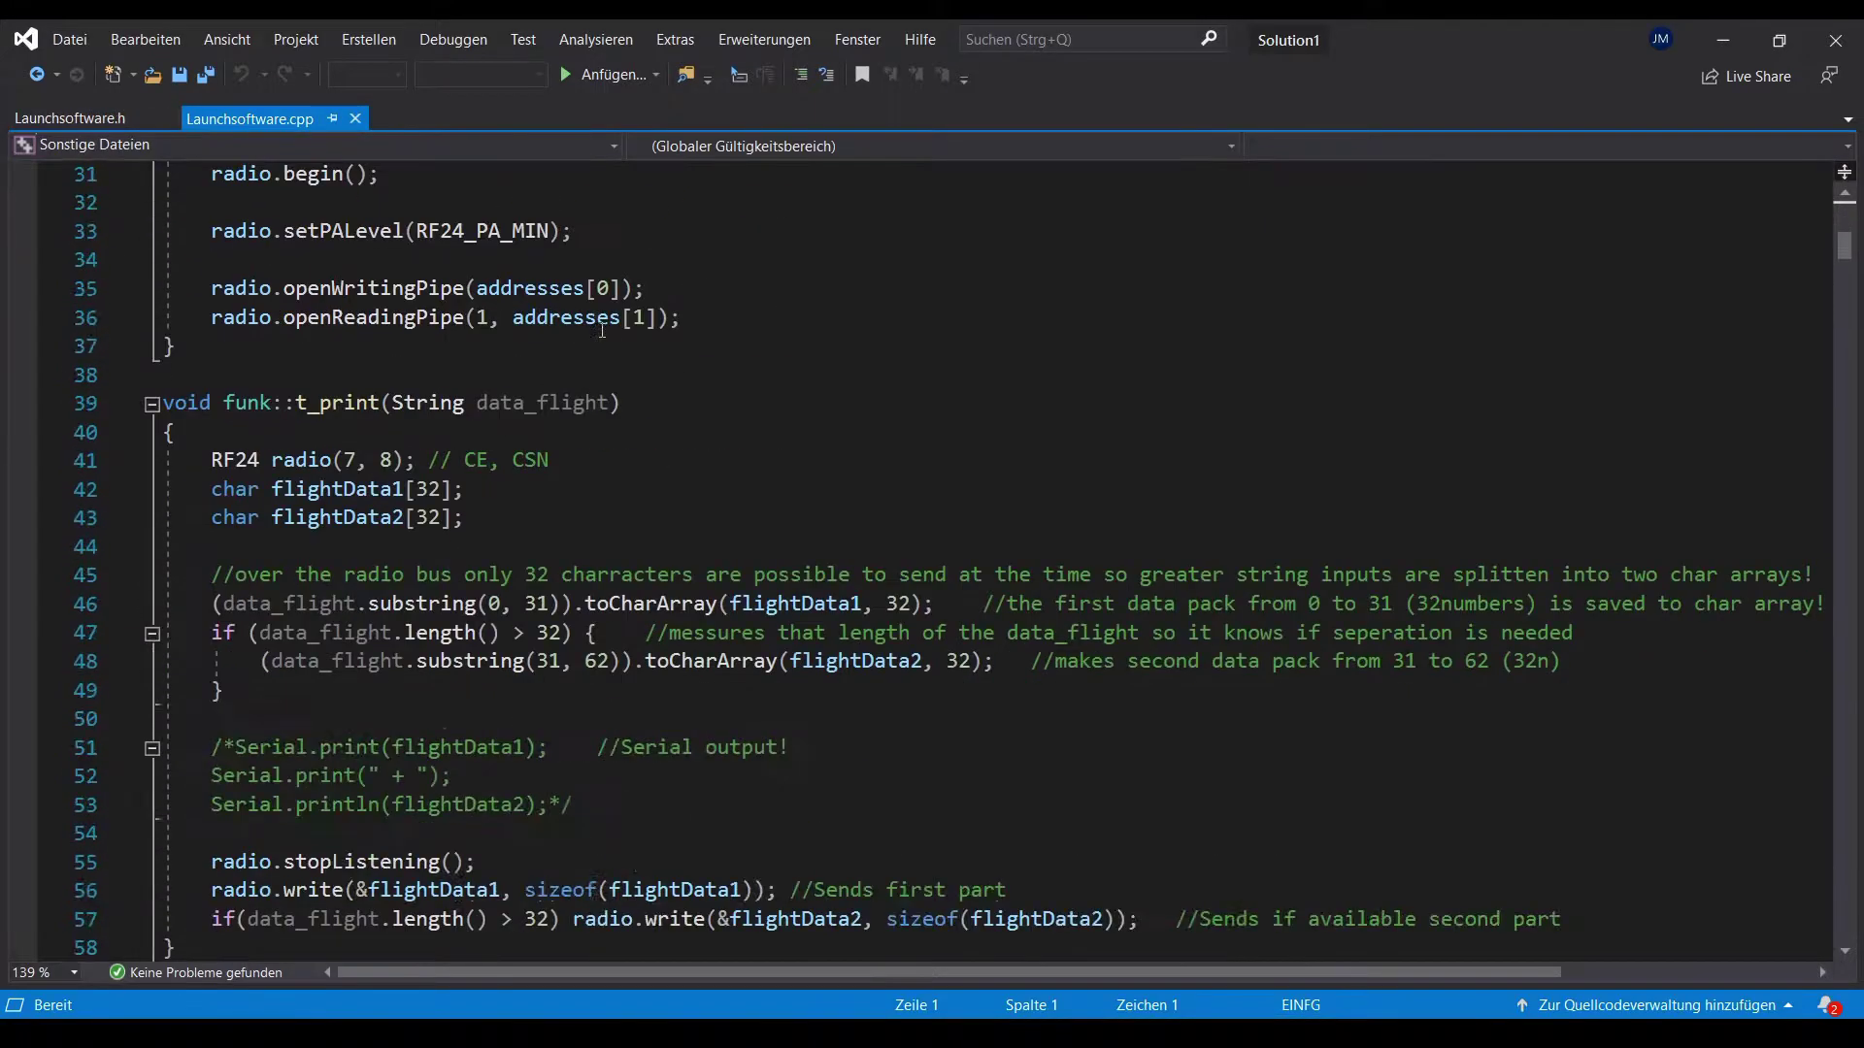
pyautogui.scroll(-20, 602, 330)
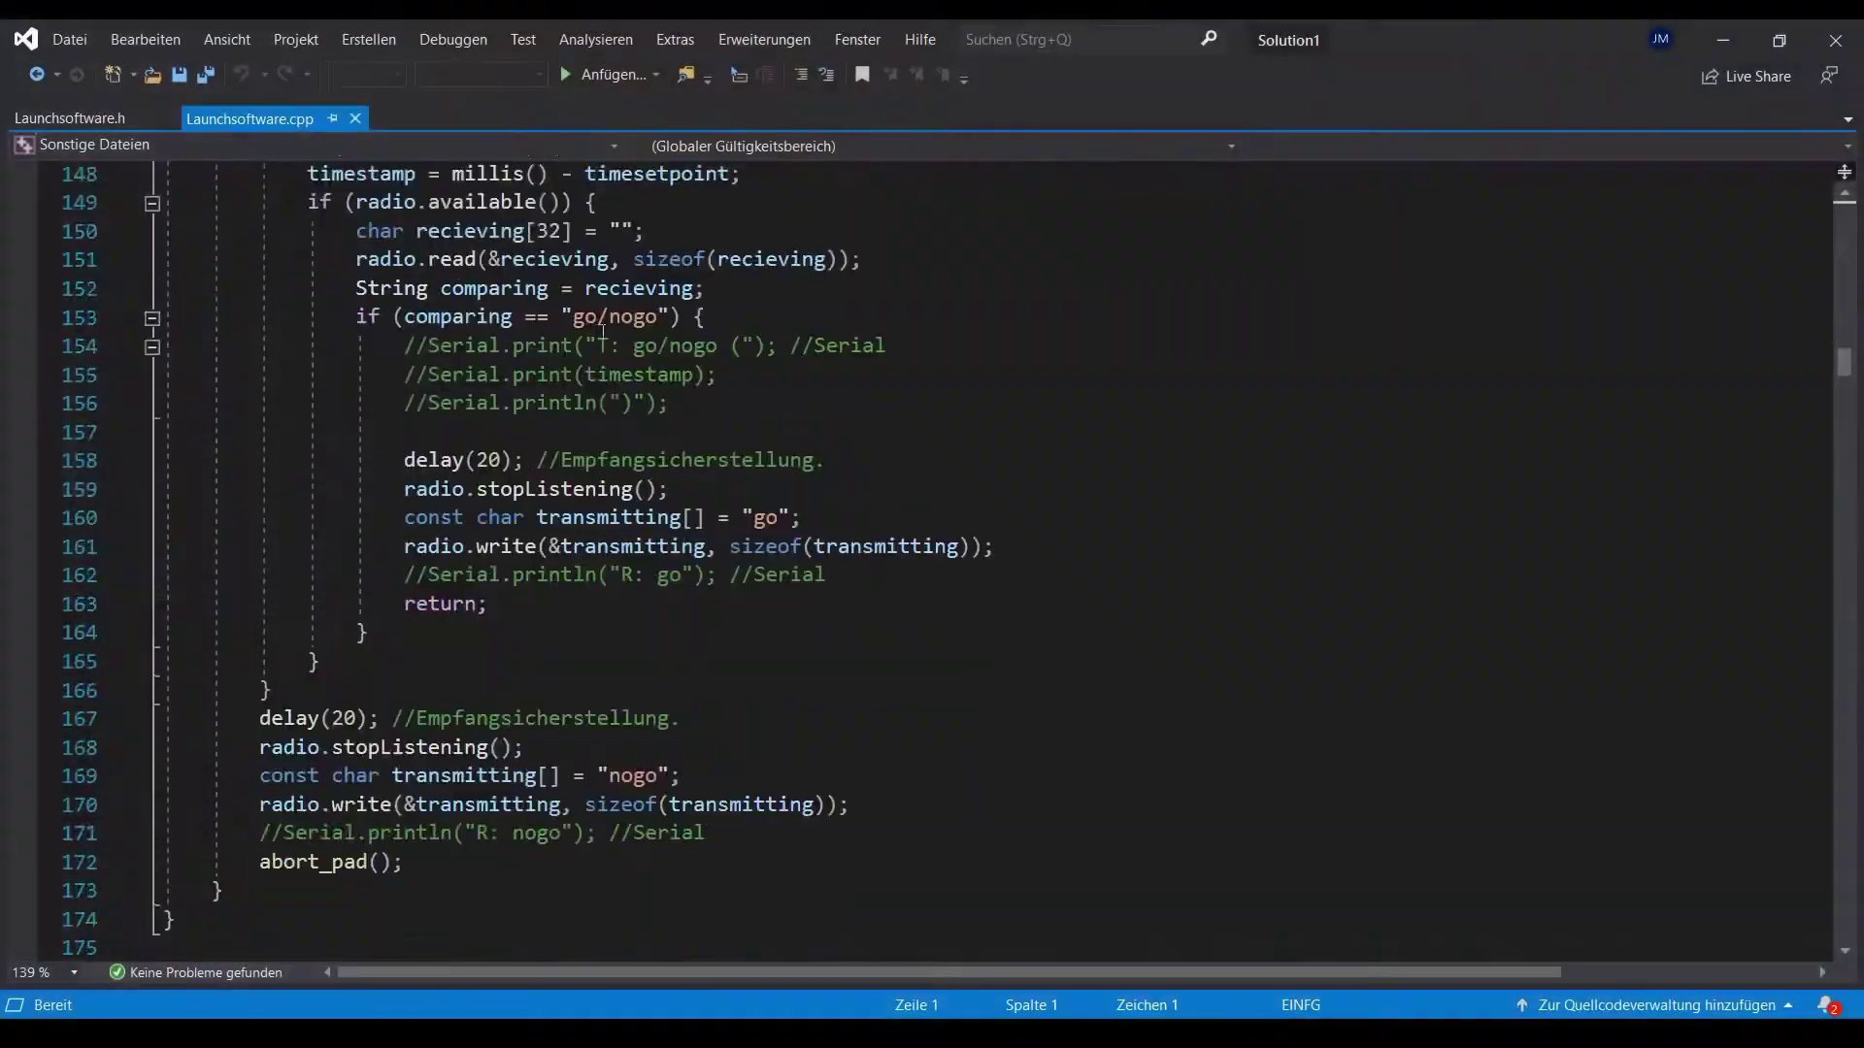
pyautogui.scroll(-20, 603, 332)
pyautogui.scroll(-20, 603, 332)
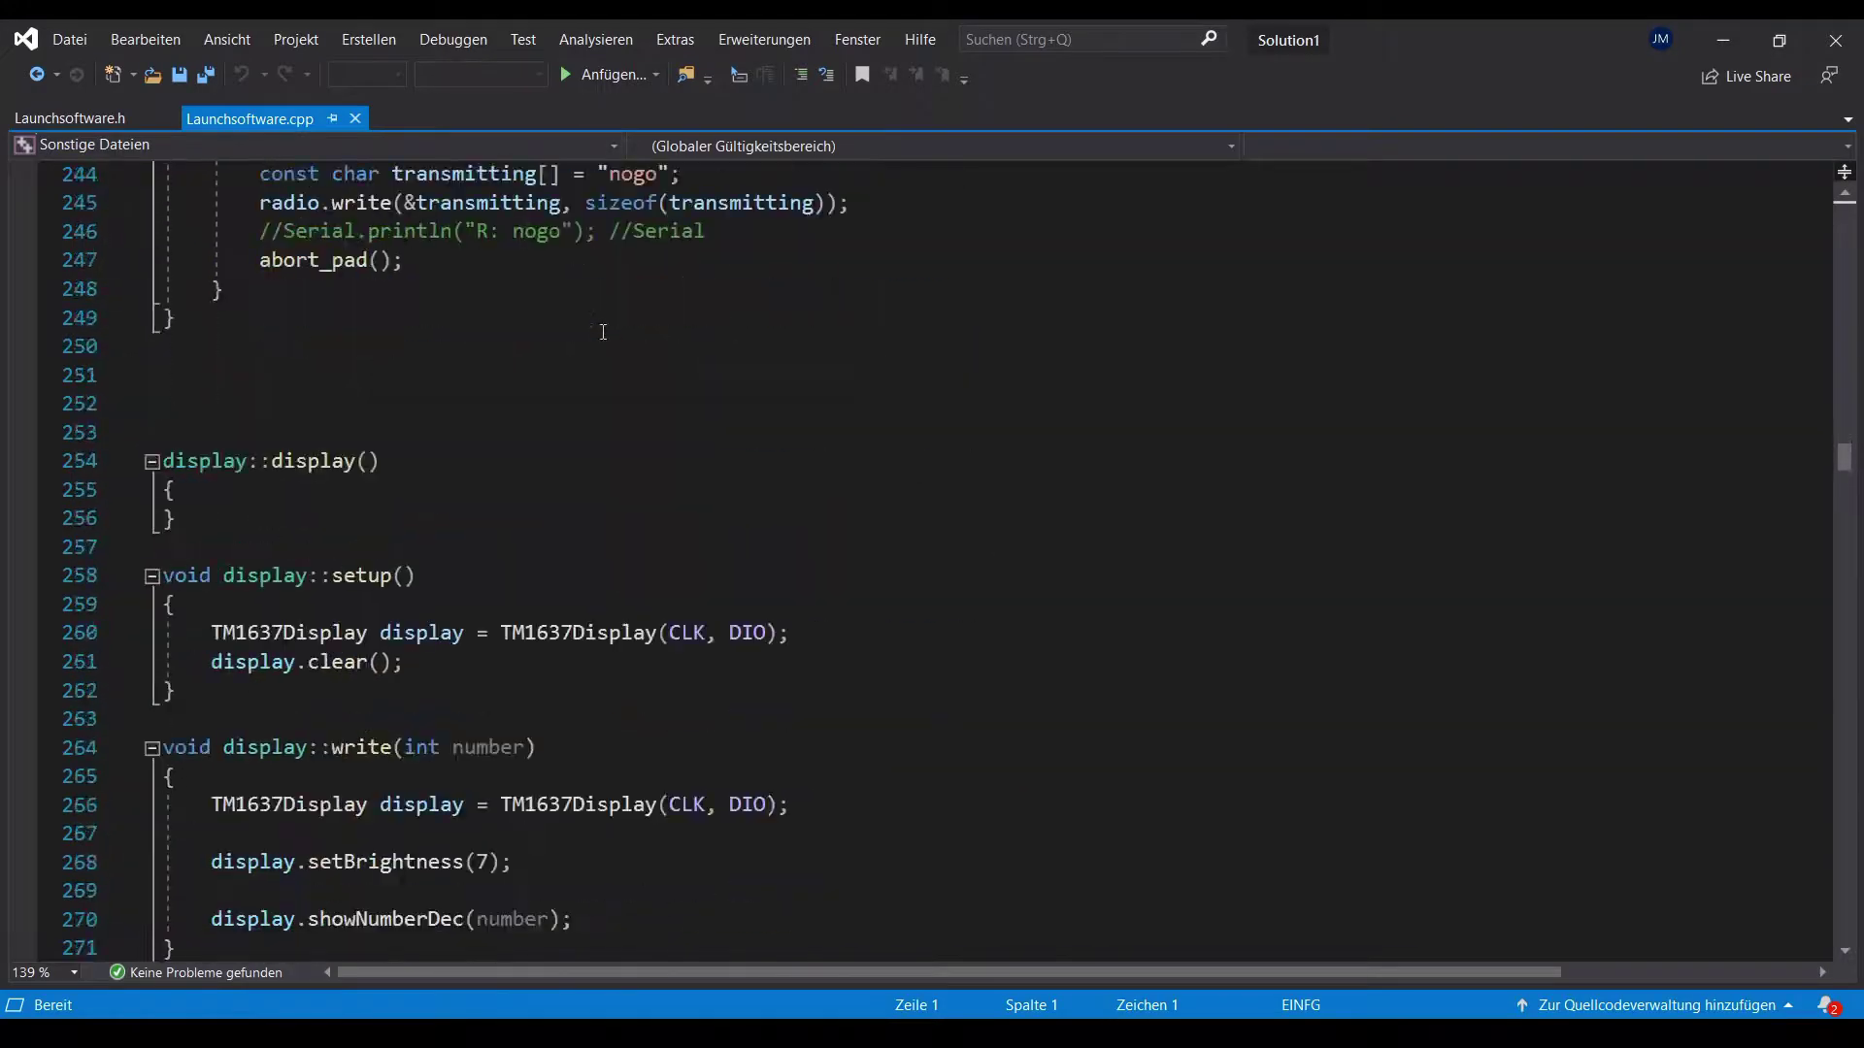
pyautogui.scroll(-15, 616, 314)
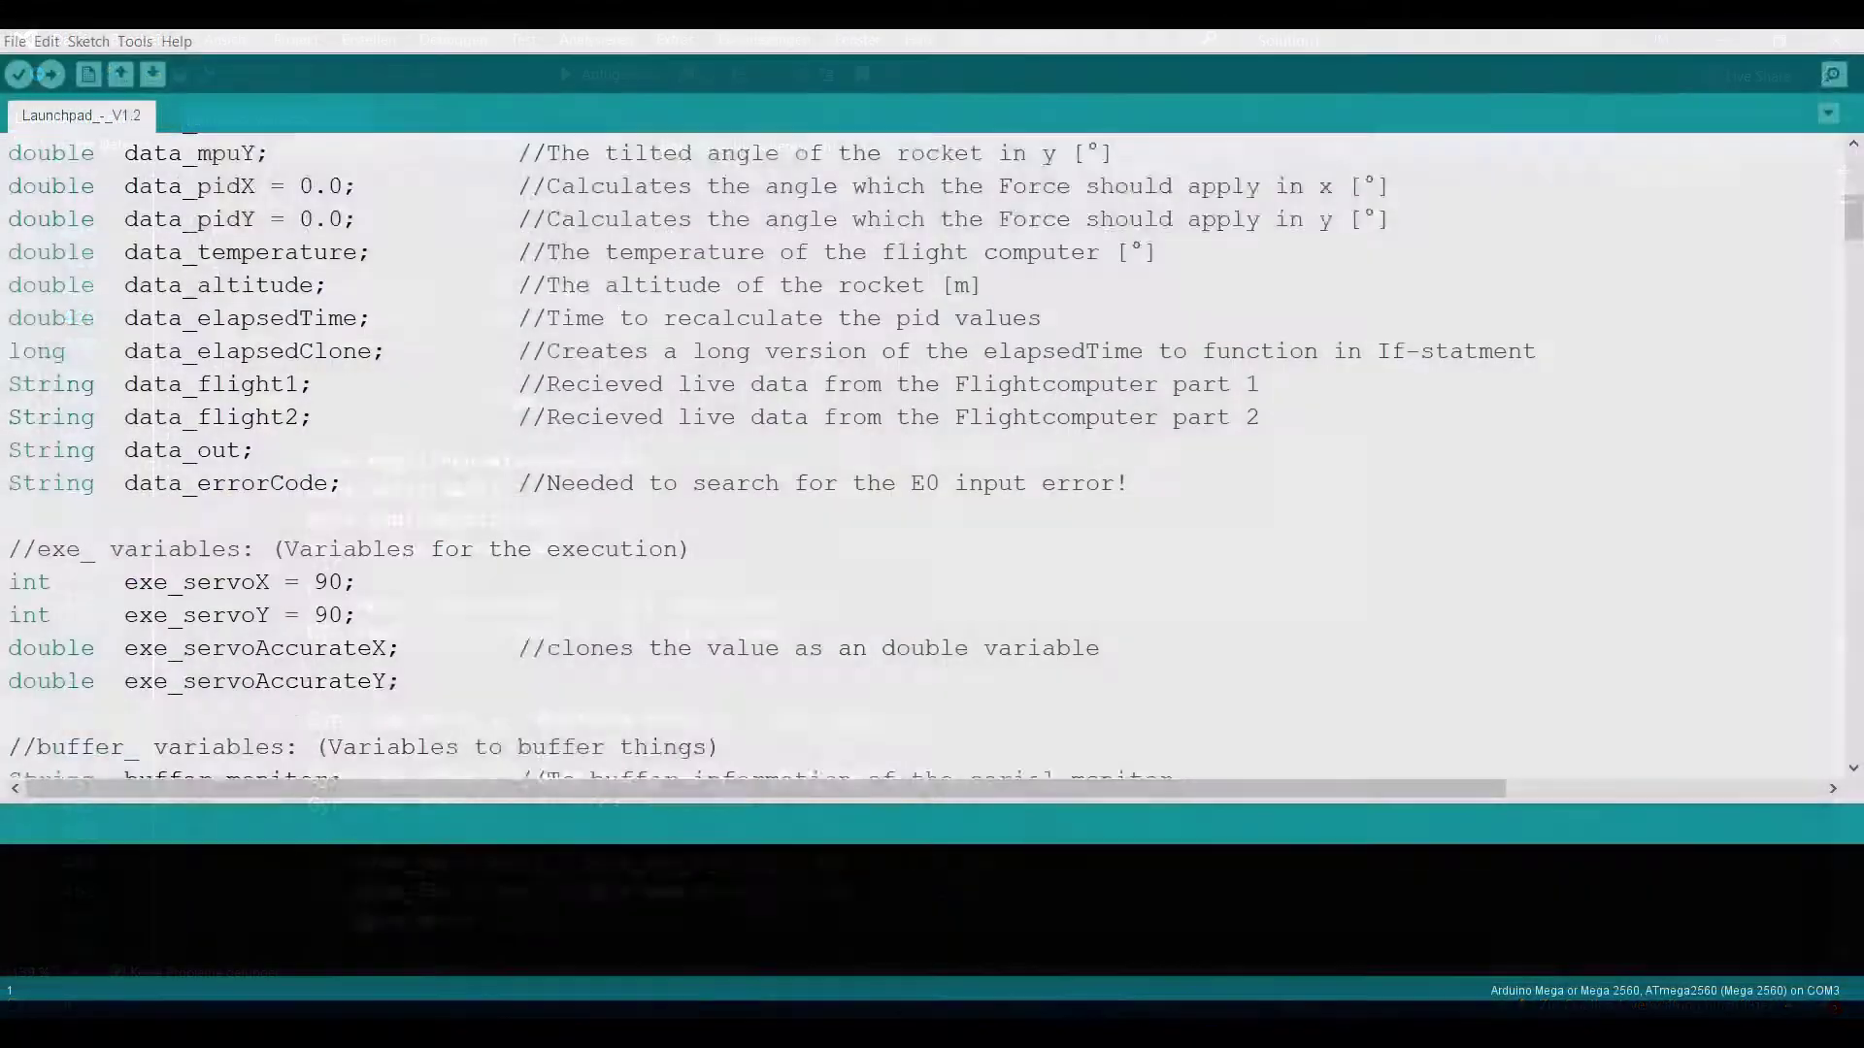
# - Switch to the Arduino IDE and review the Launchpad_-_V1.2 sketch from its variables to the servo angle calculations
pyautogui.scroll(-6, 922, 456)
pyautogui.scroll(-20, 922, 456)
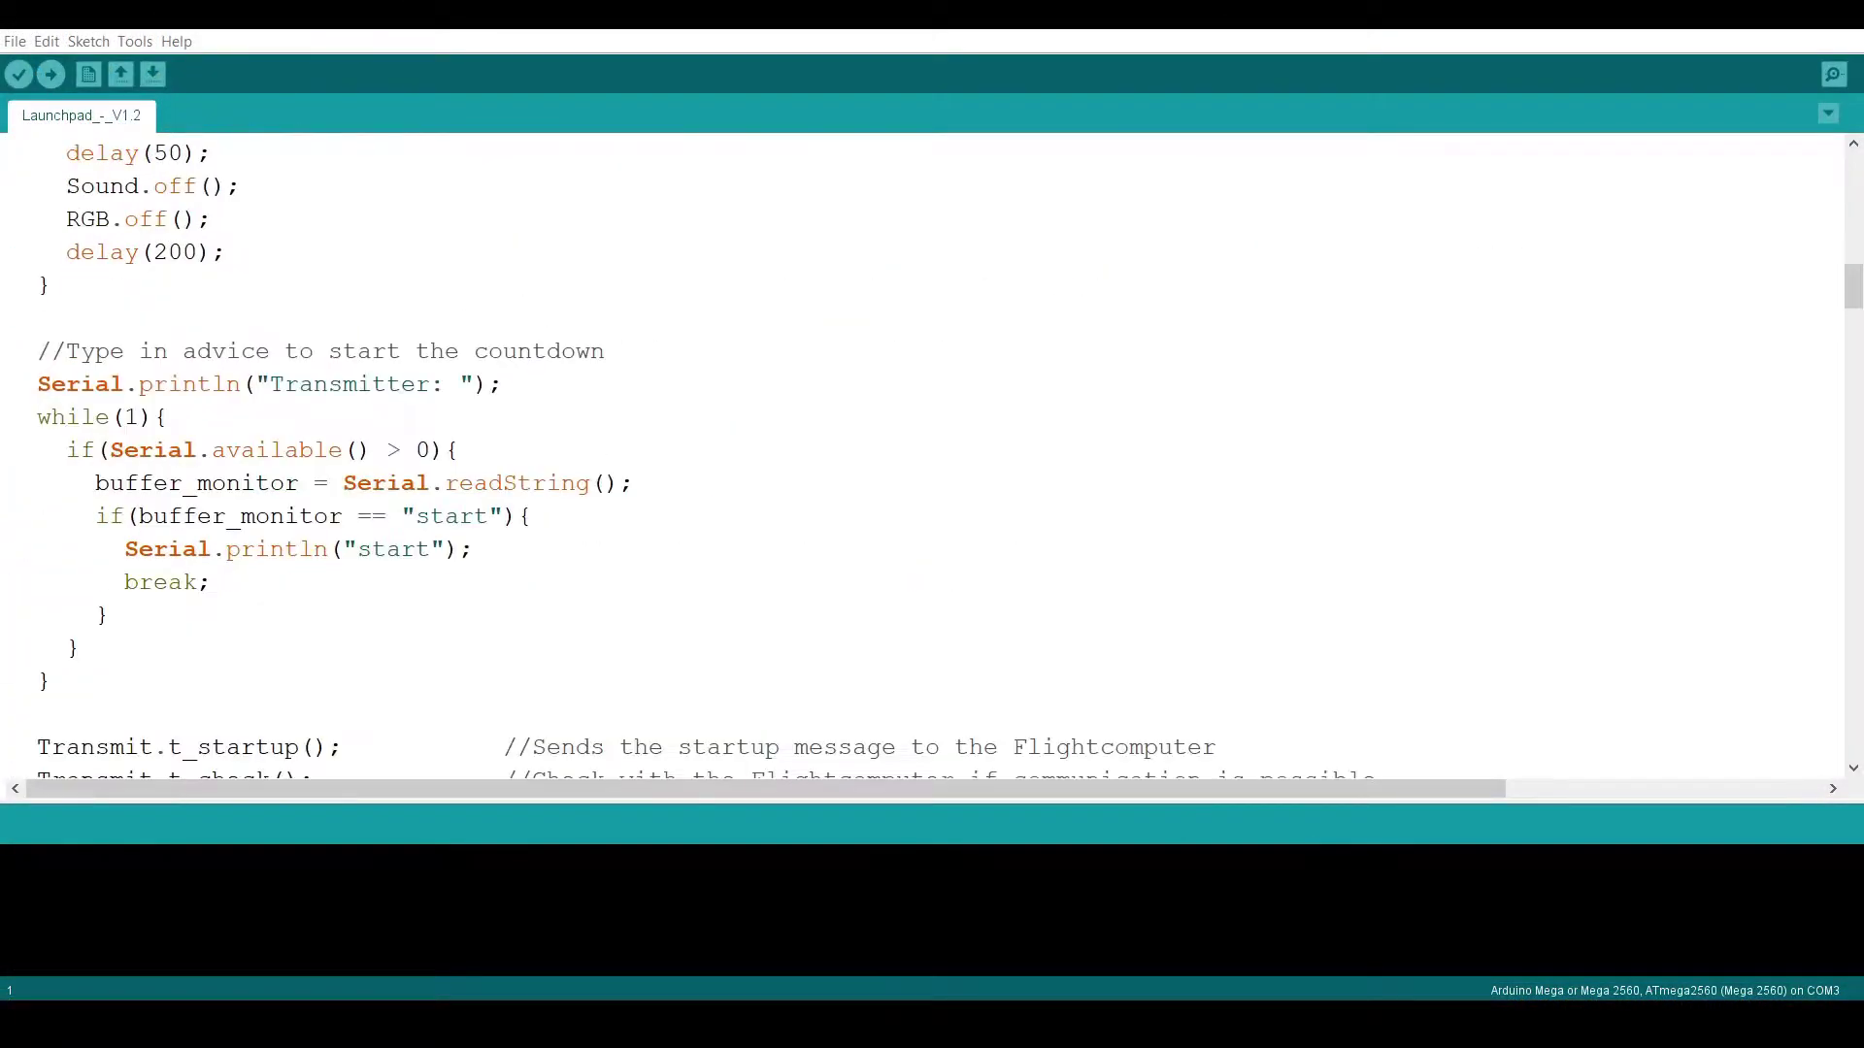
pyautogui.scroll(-20, 923, 456)
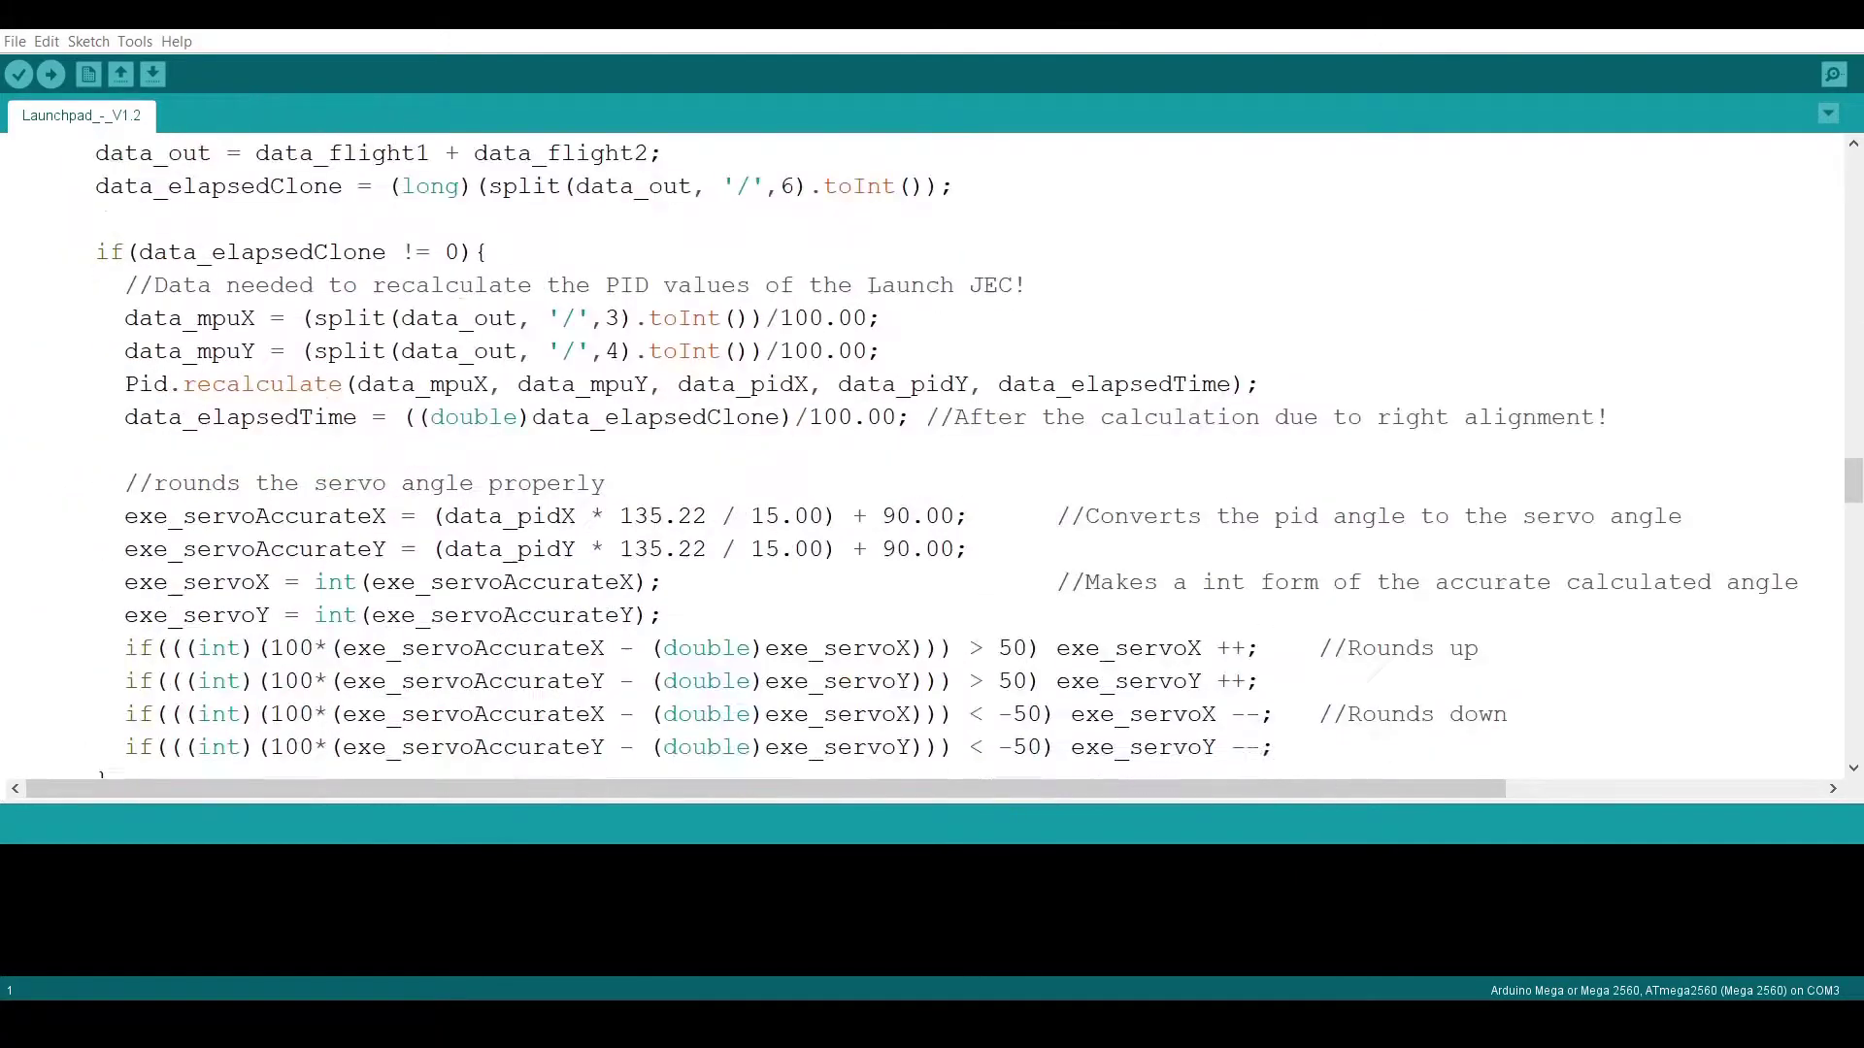
pyautogui.scroll(-12, 923, 456)
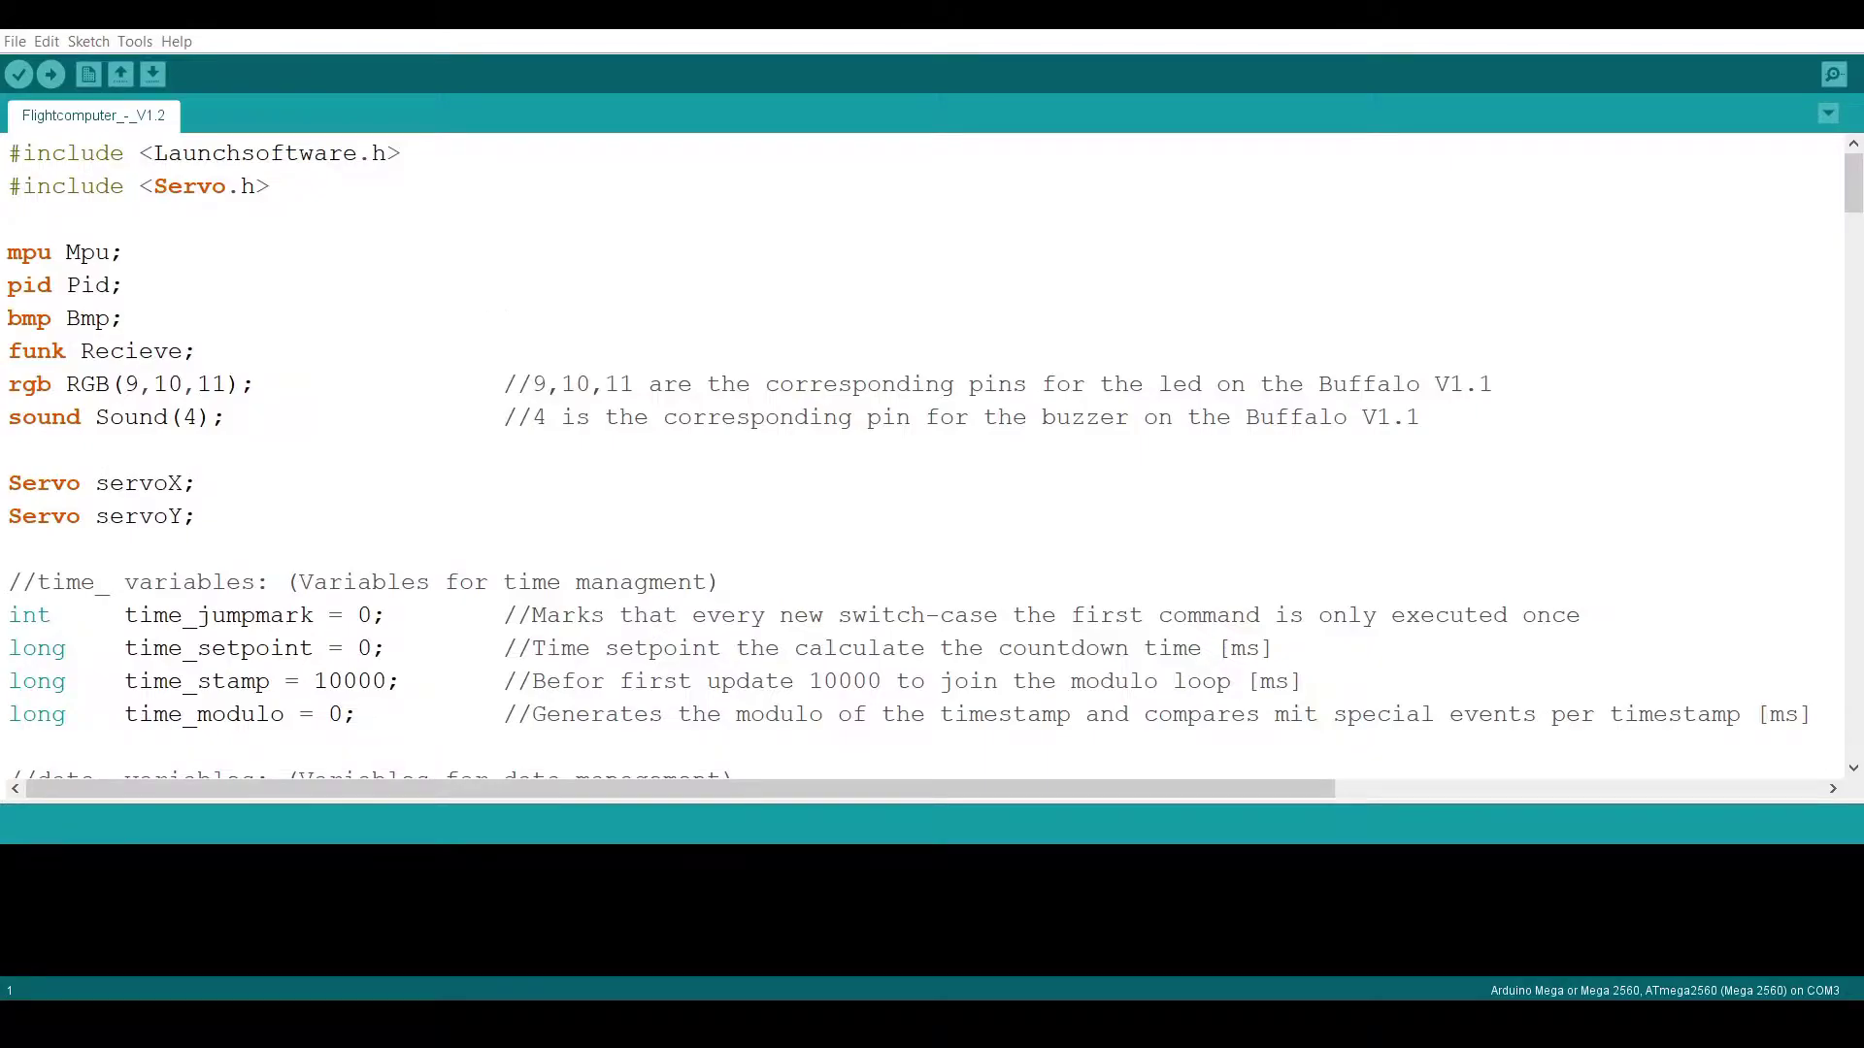
# - Review the Flightcomputer_-_V1.2 sketch, covering its variable declarations and countdown code
pyautogui.scroll(-12, 922, 457)
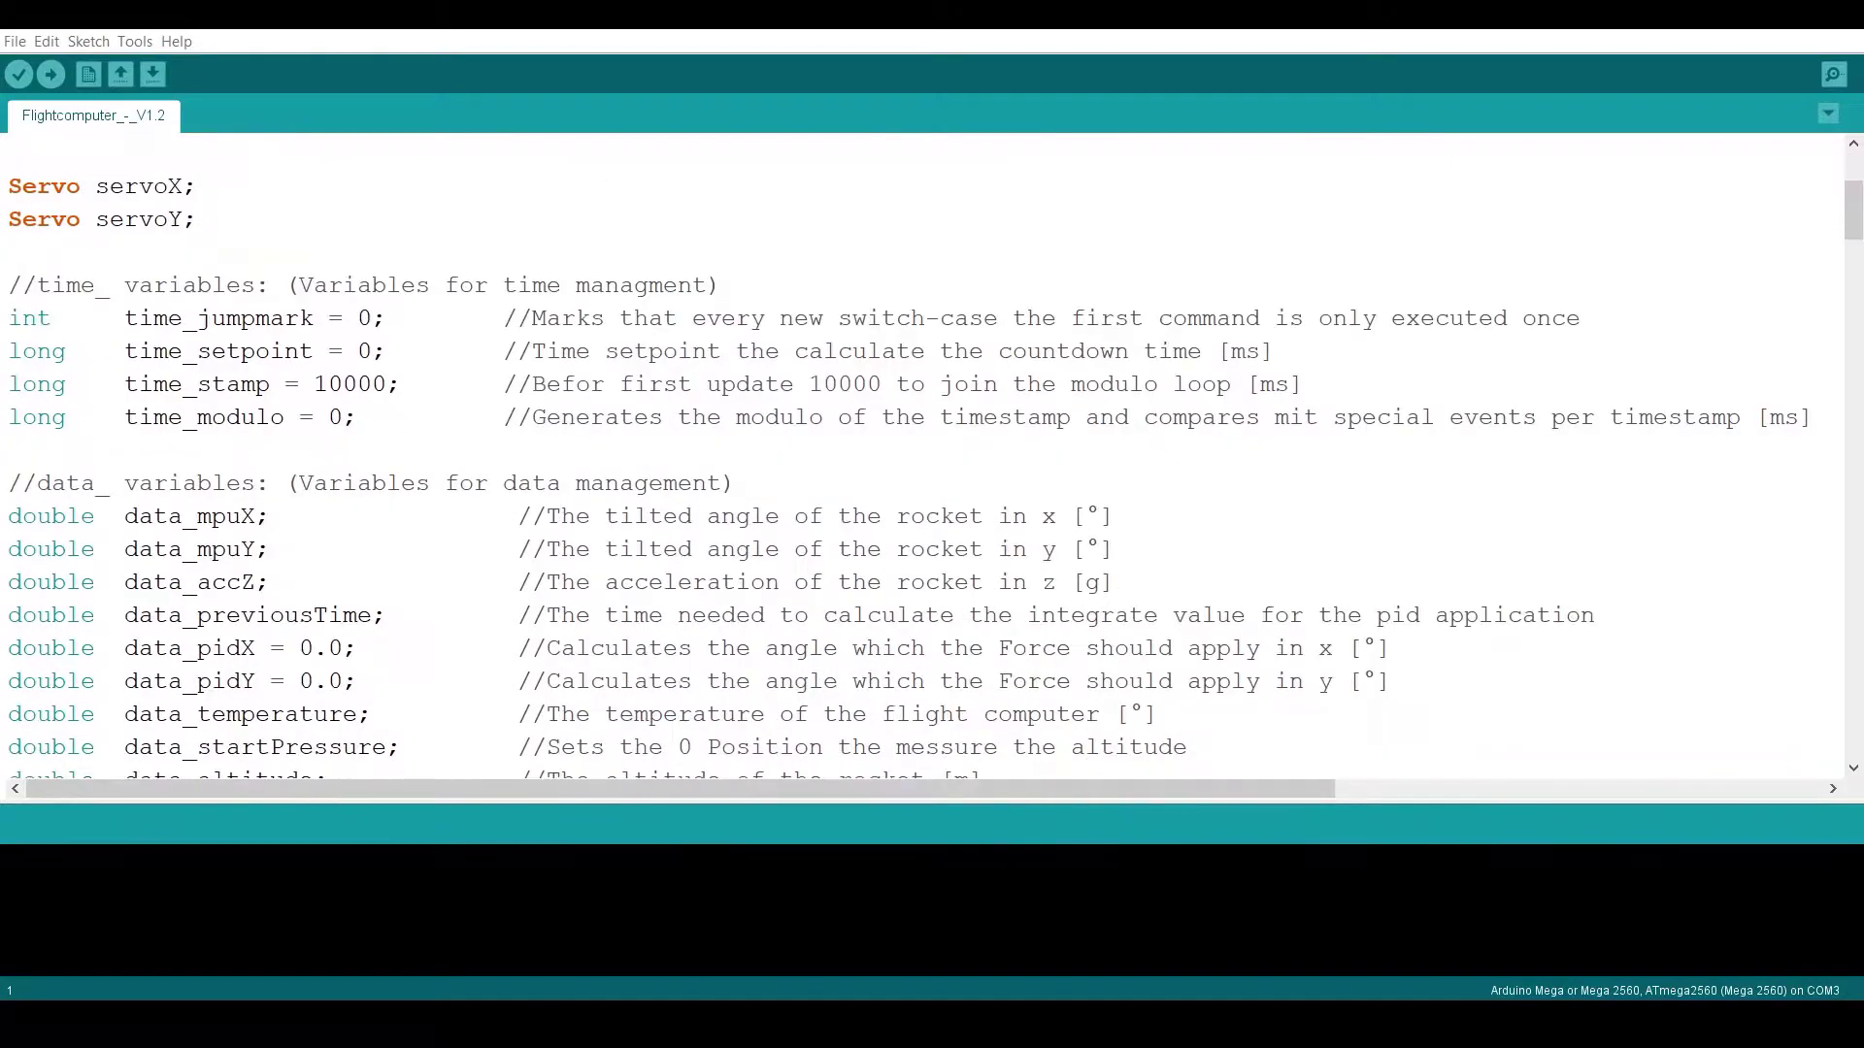
pyautogui.scroll(-20, 922, 456)
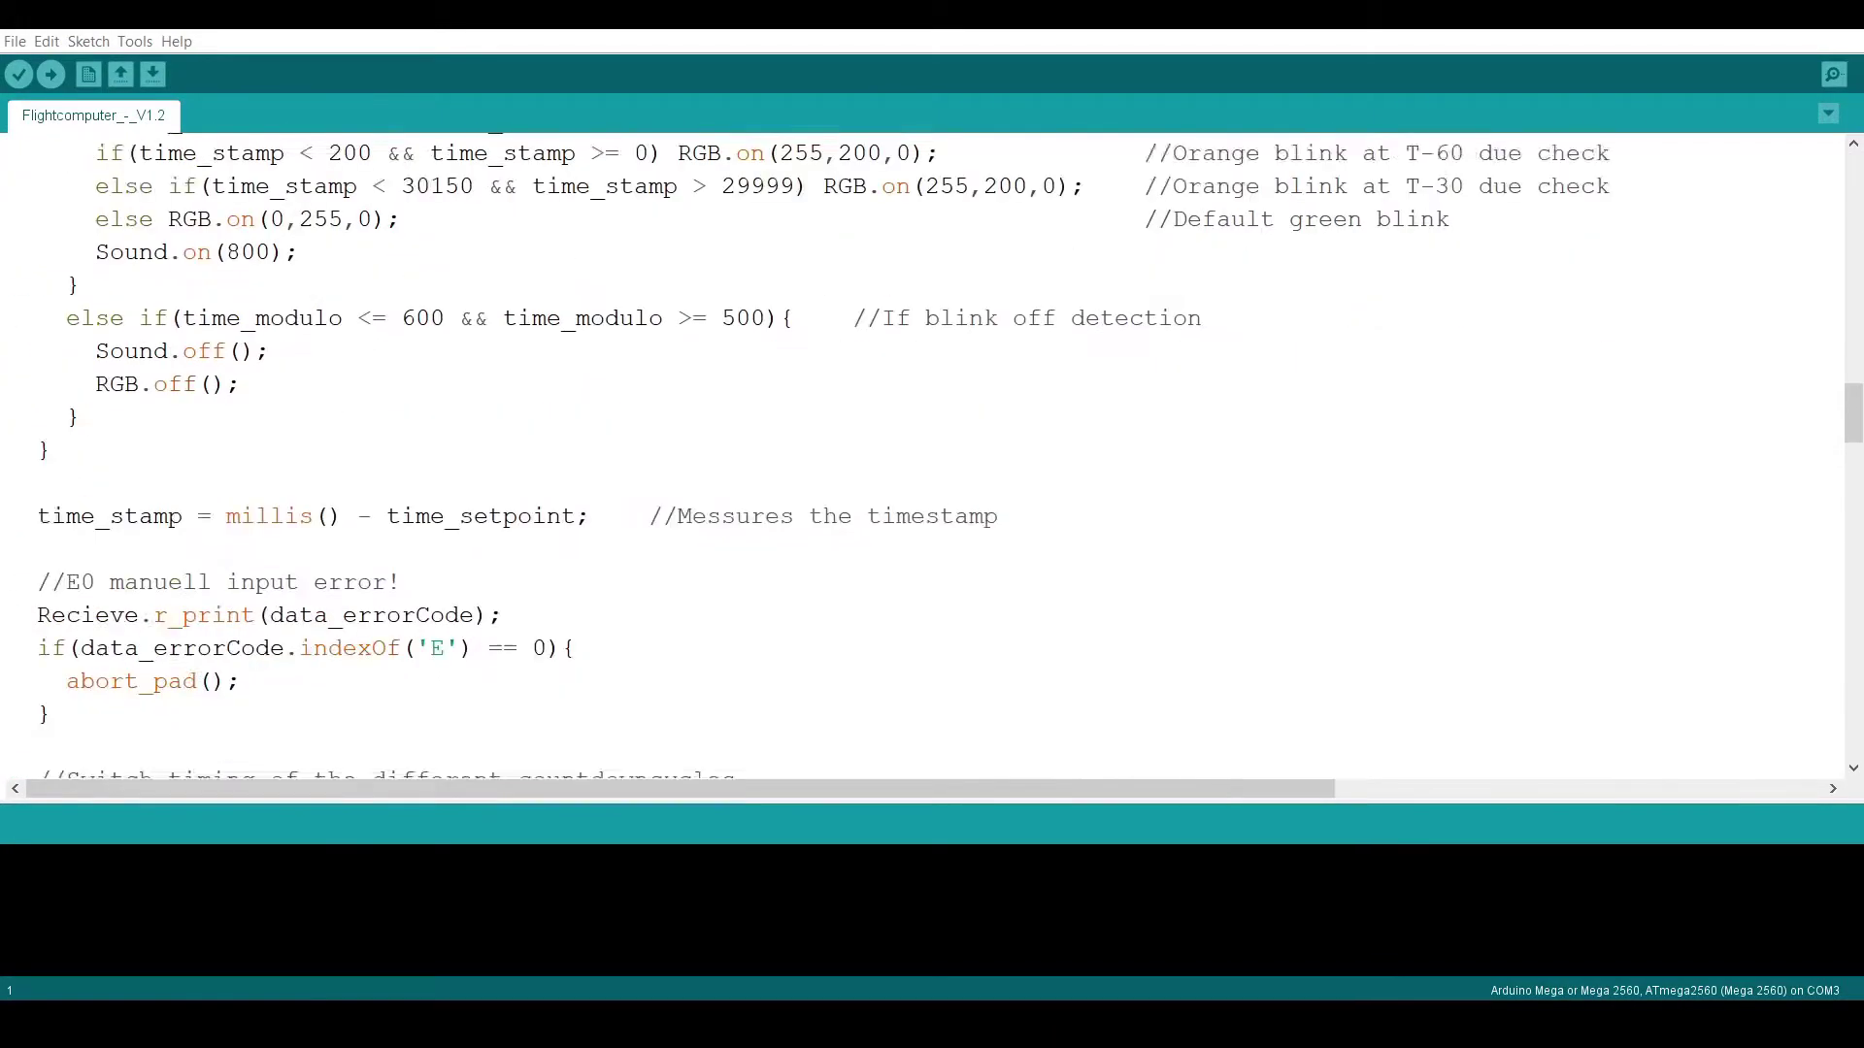
pyautogui.scroll(-20, 922, 456)
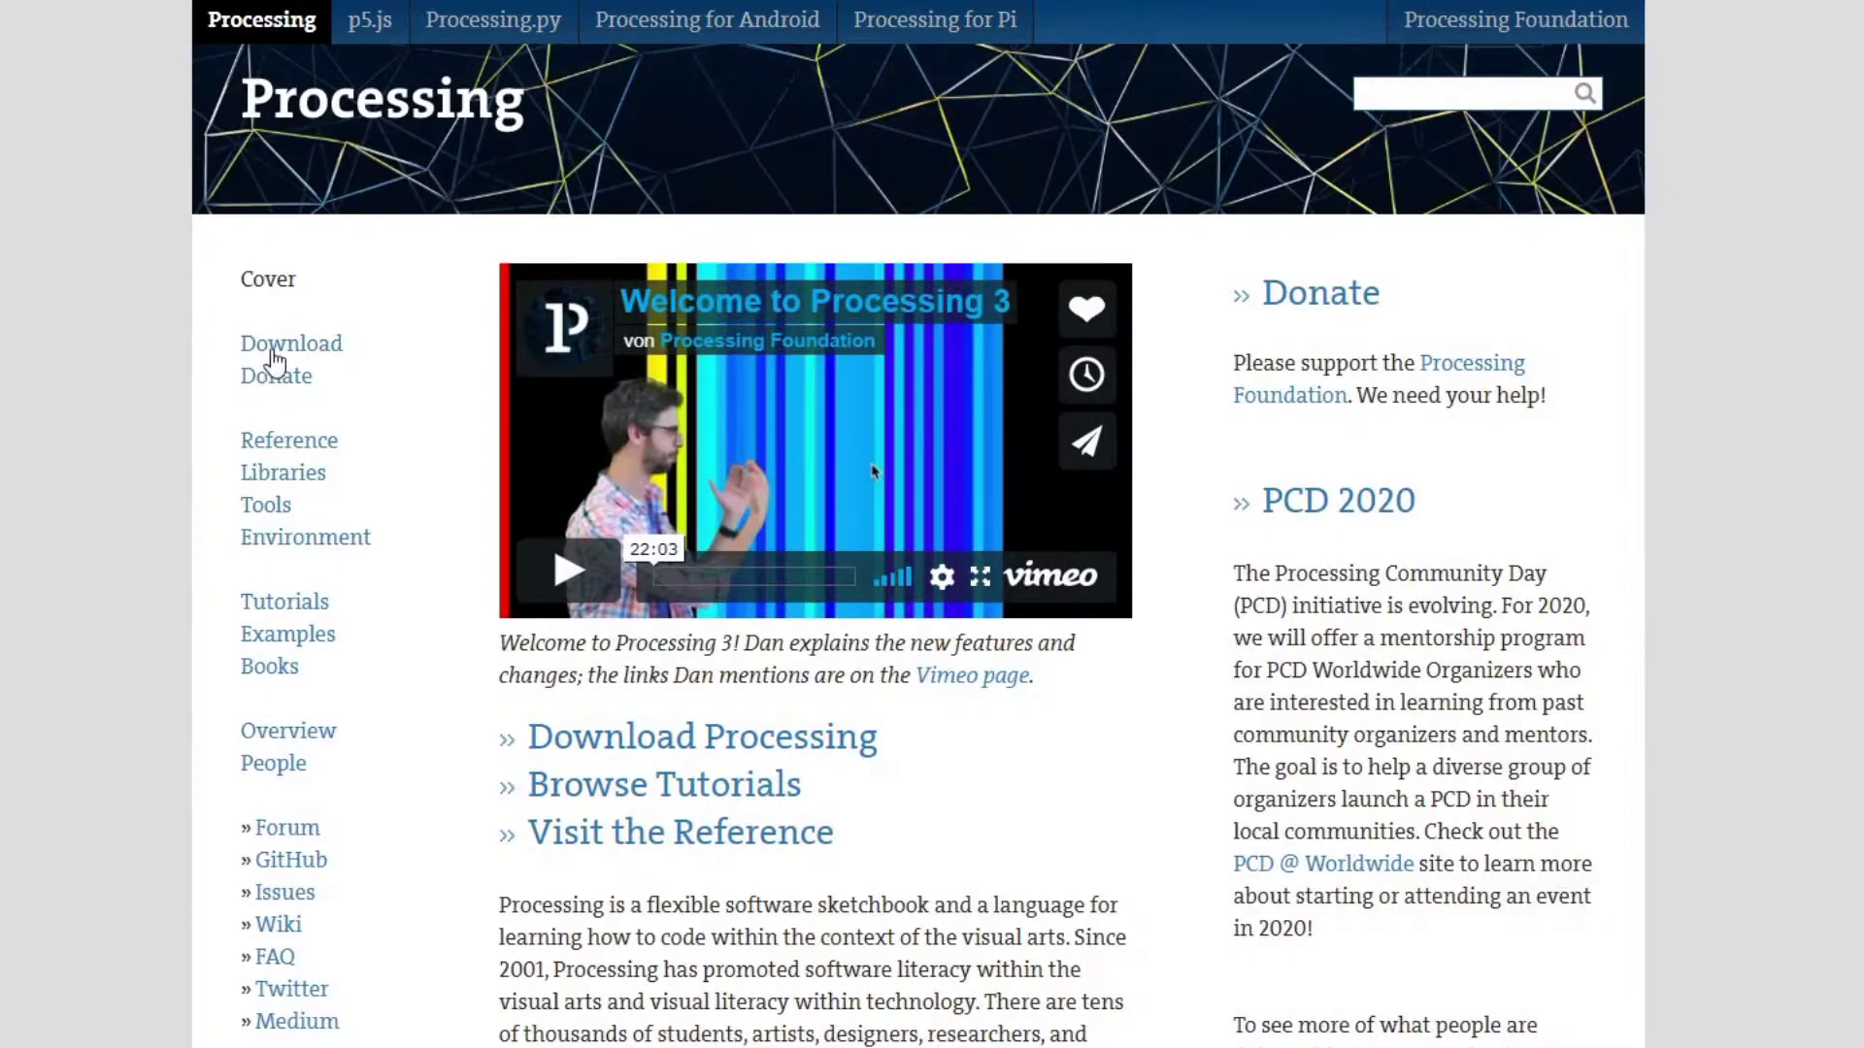
# - Open the download page on the Processing website and look through the RealtimePlotter repository on GitHub
pyautogui.click(277, 349)
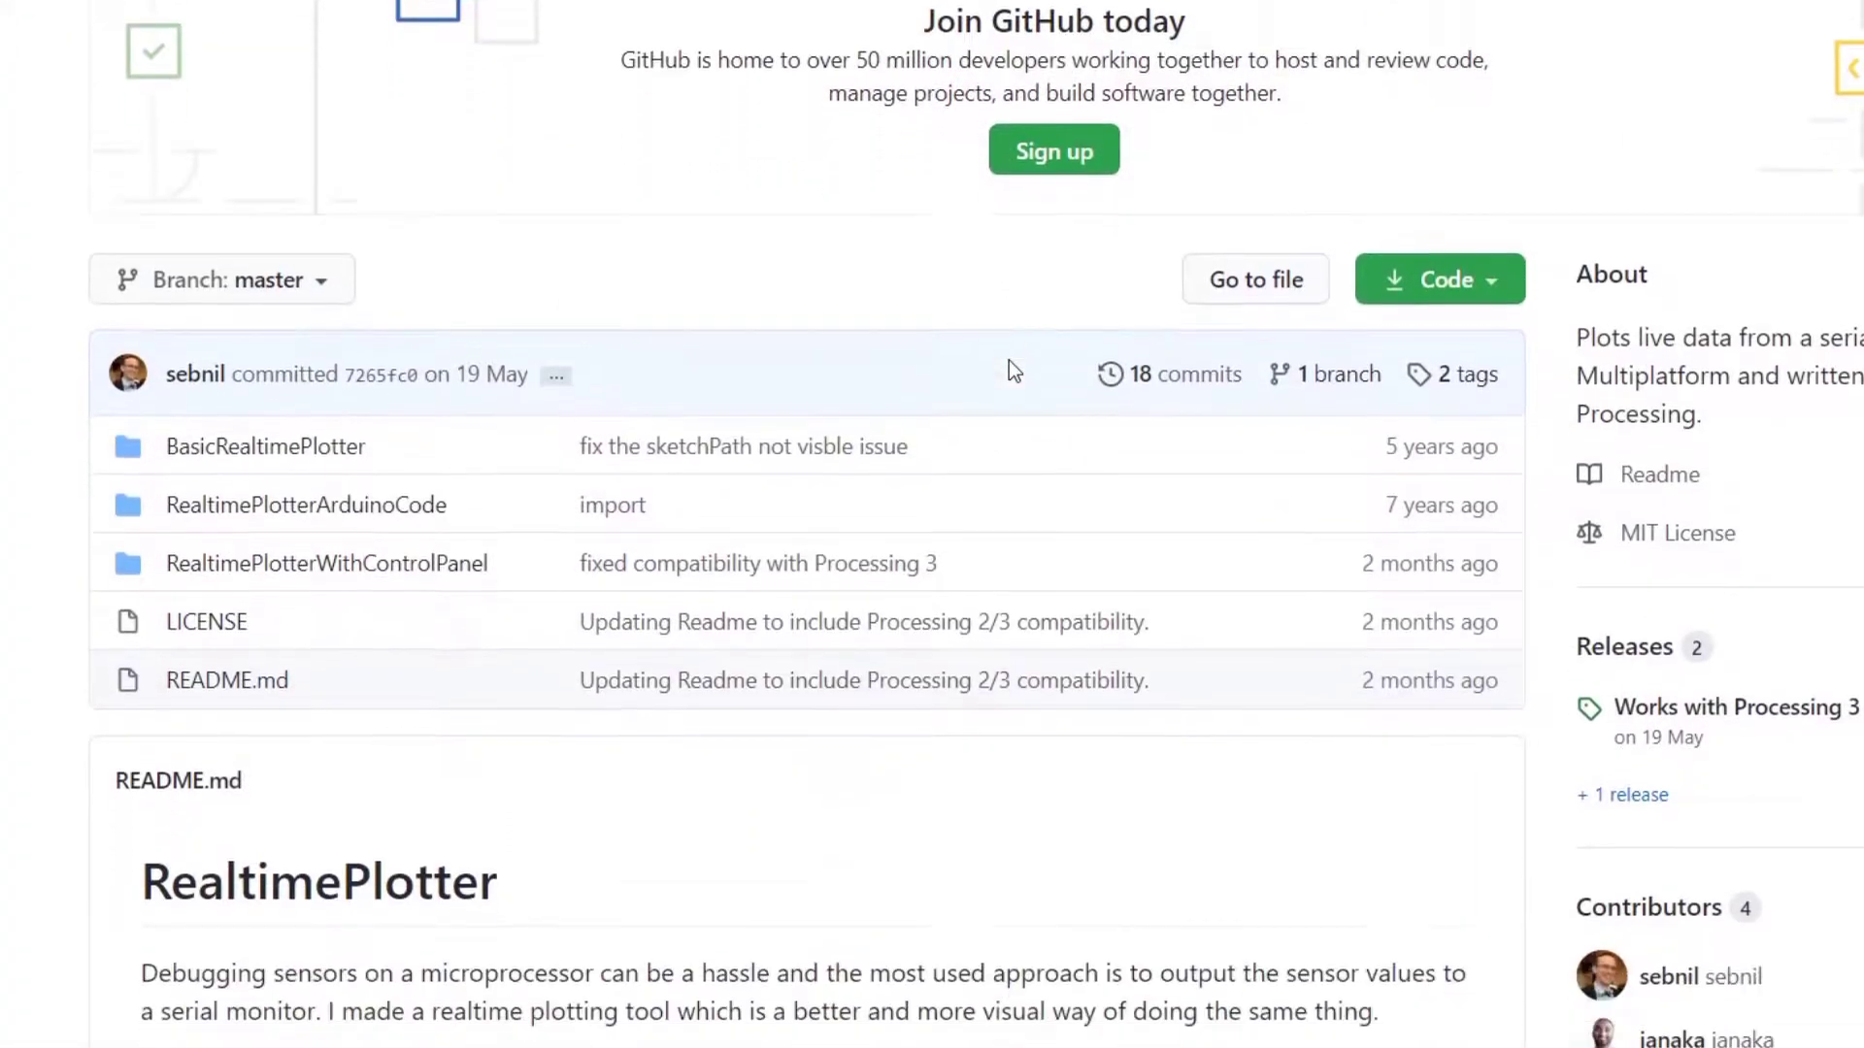
pyautogui.scroll(-6, 1010, 361)
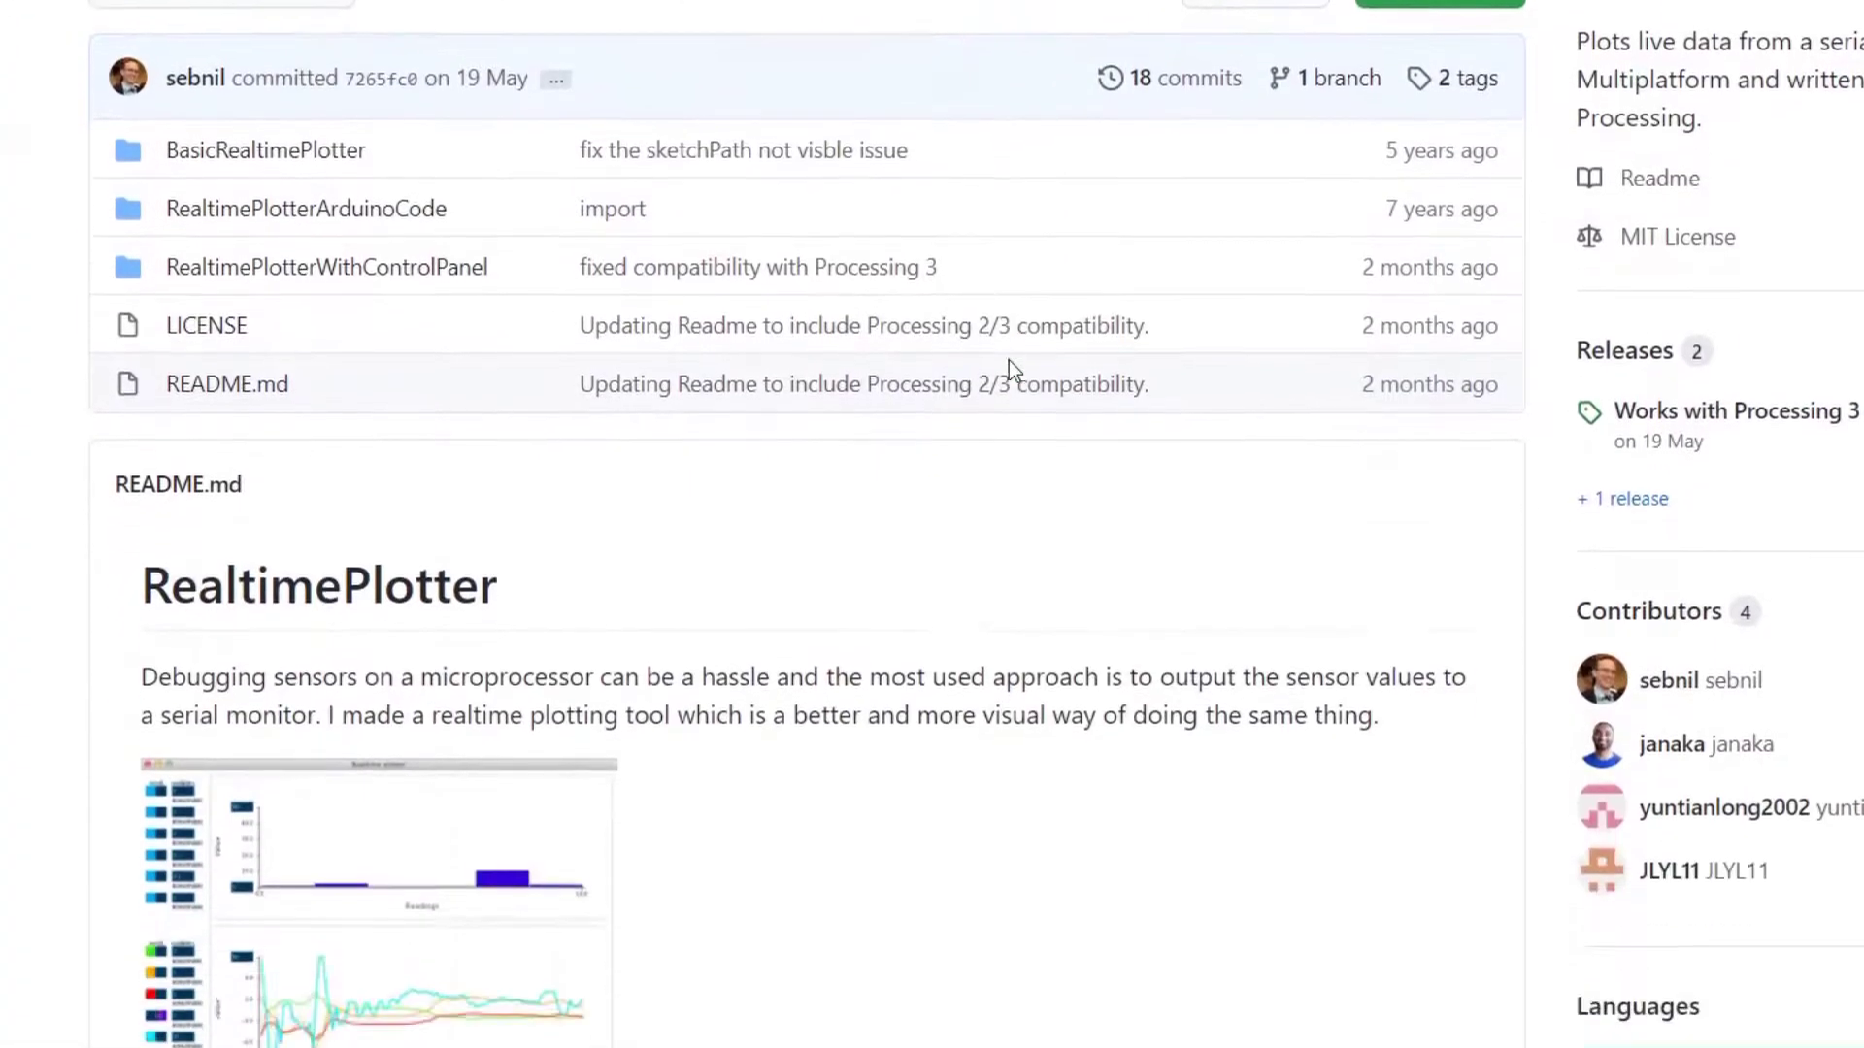
pyautogui.scroll(-10, 1010, 365)
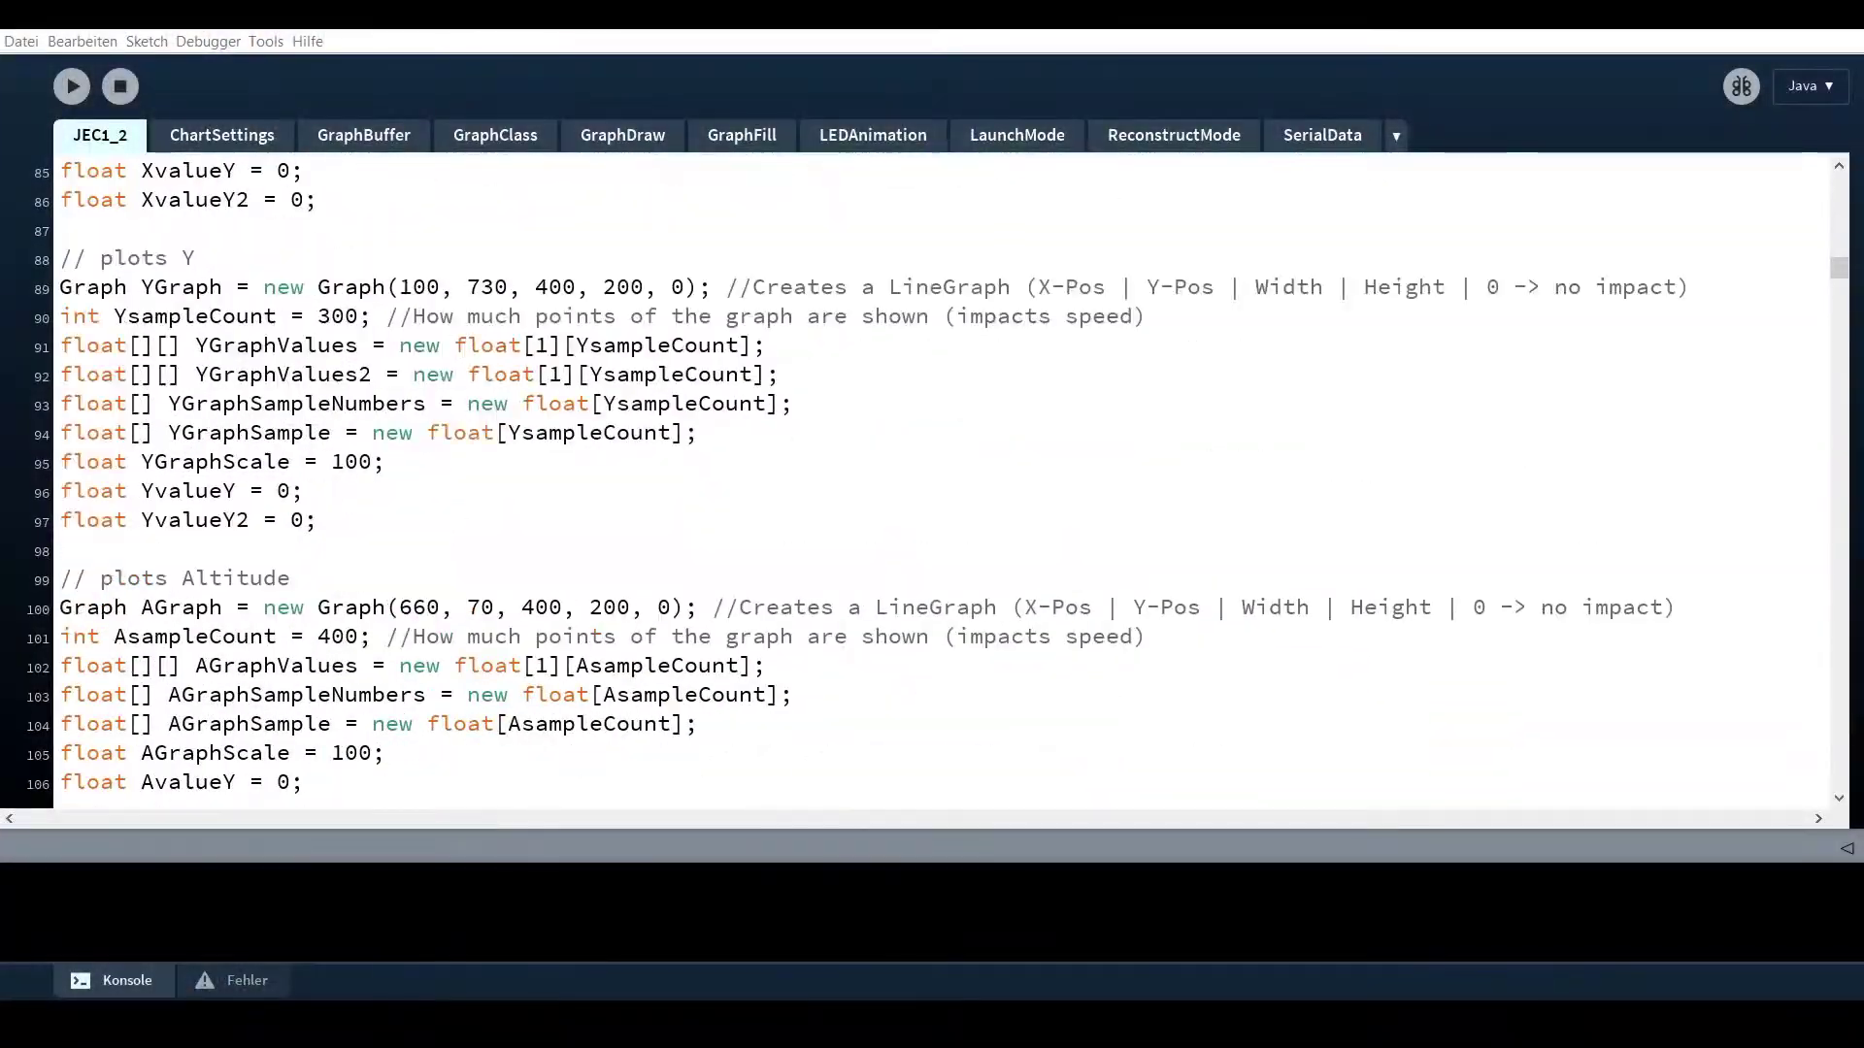
# - Switch to the Processing editor and review the graph and interface code in the JEC1_2 sketch
pyautogui.scroll(-20, 932, 480)
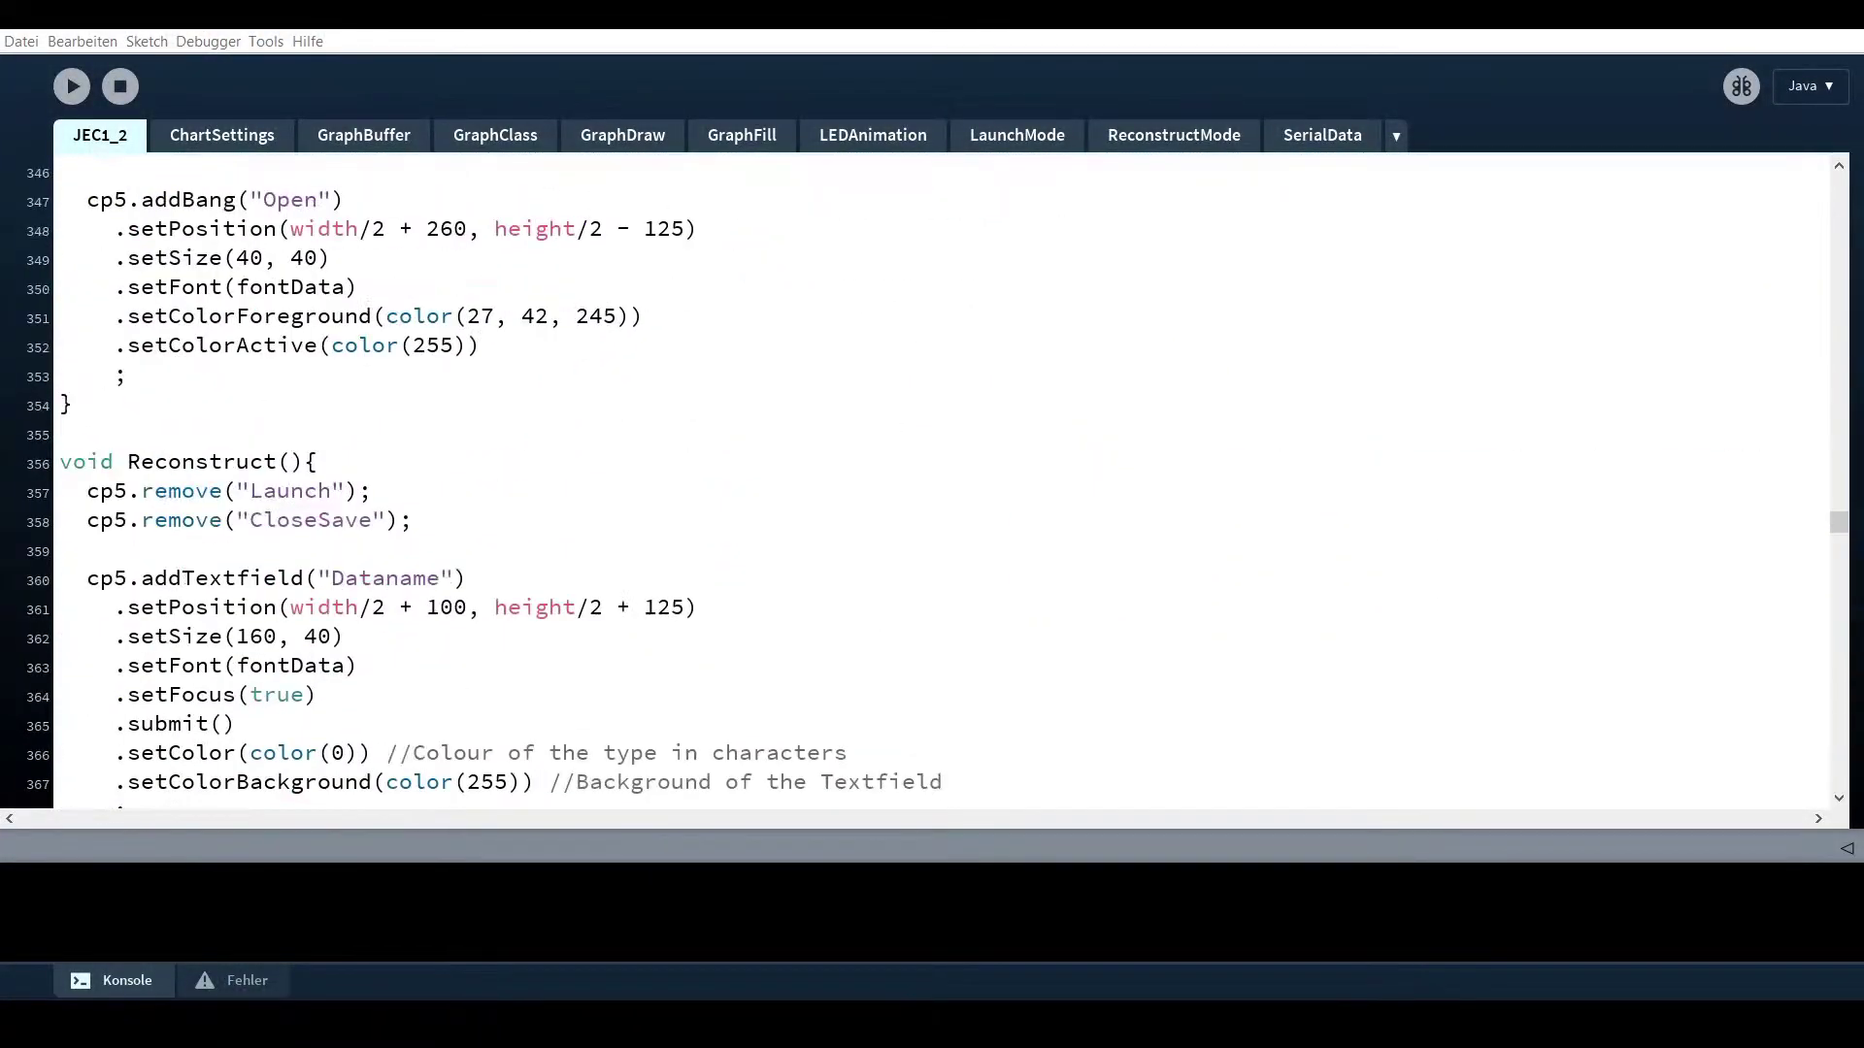
pyautogui.scroll(-18, 932, 480)
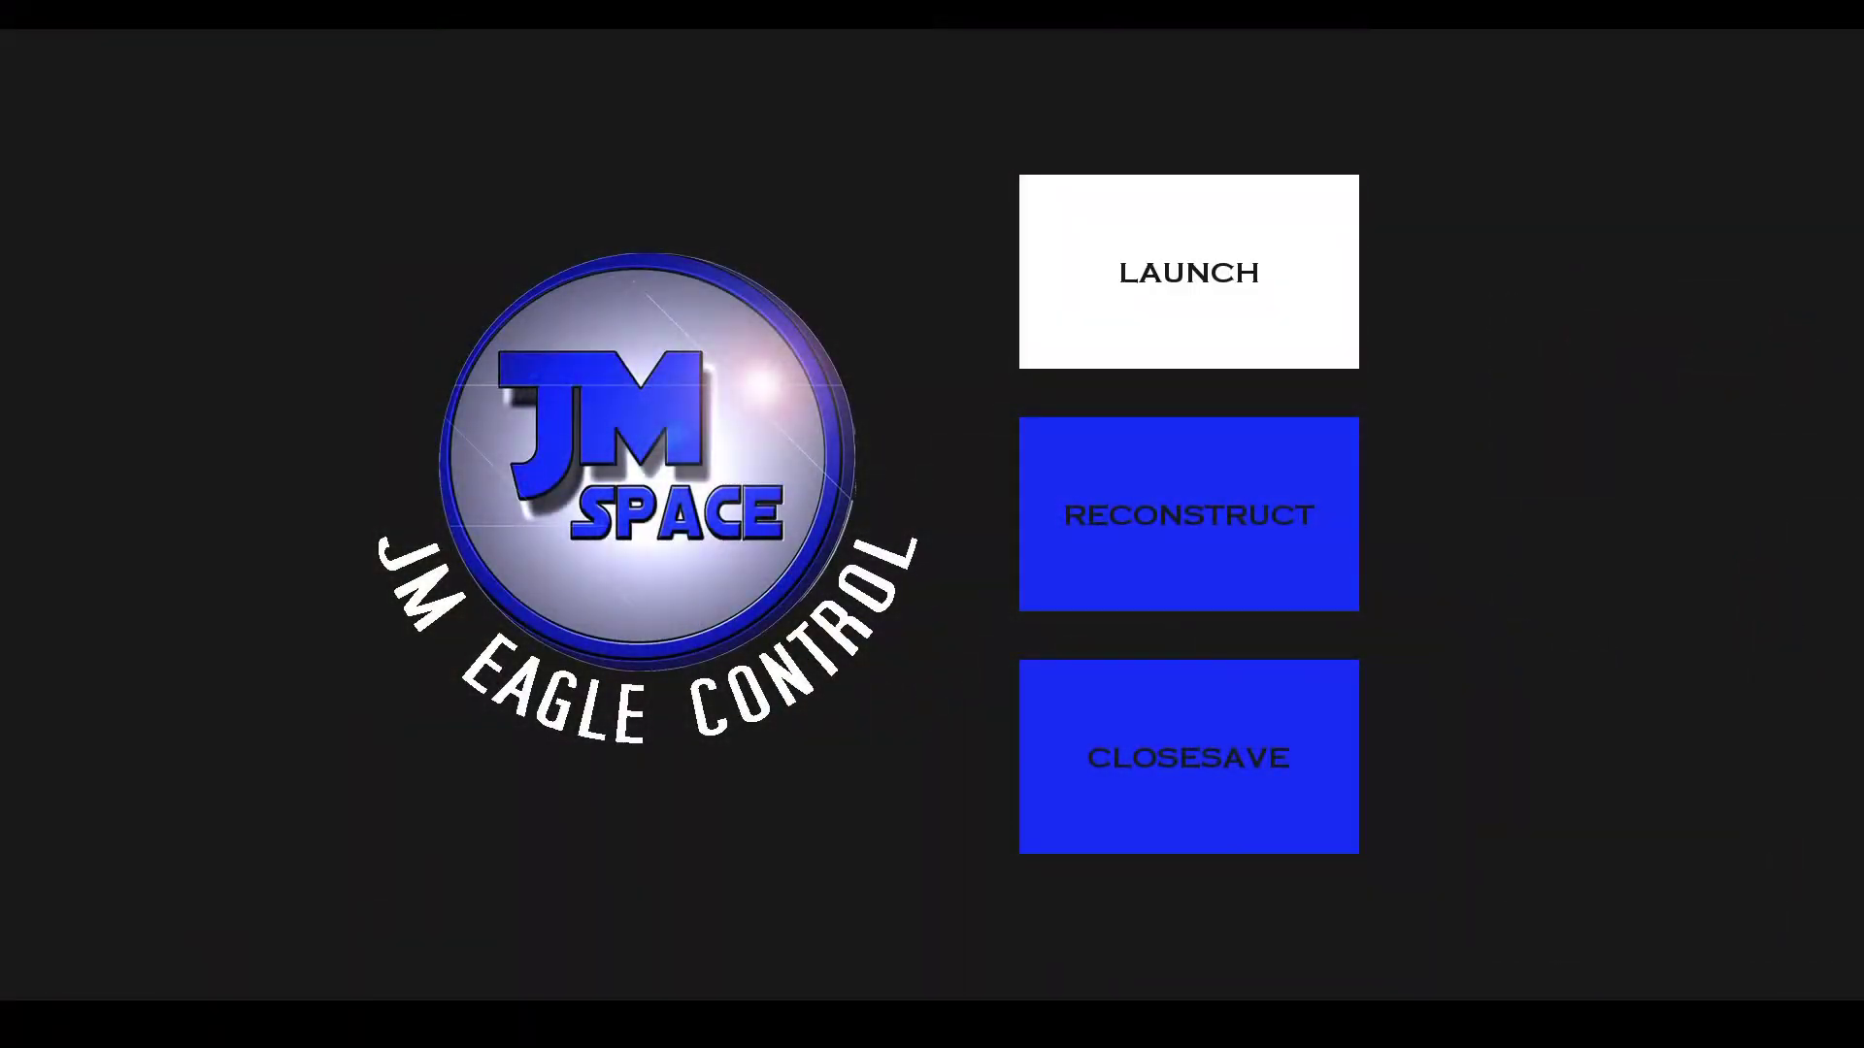
# - Enter launch mode in JM Eagle Control, start the flight6 countdown by submitting the security code, and stop it
pyautogui.click(1211, 293)
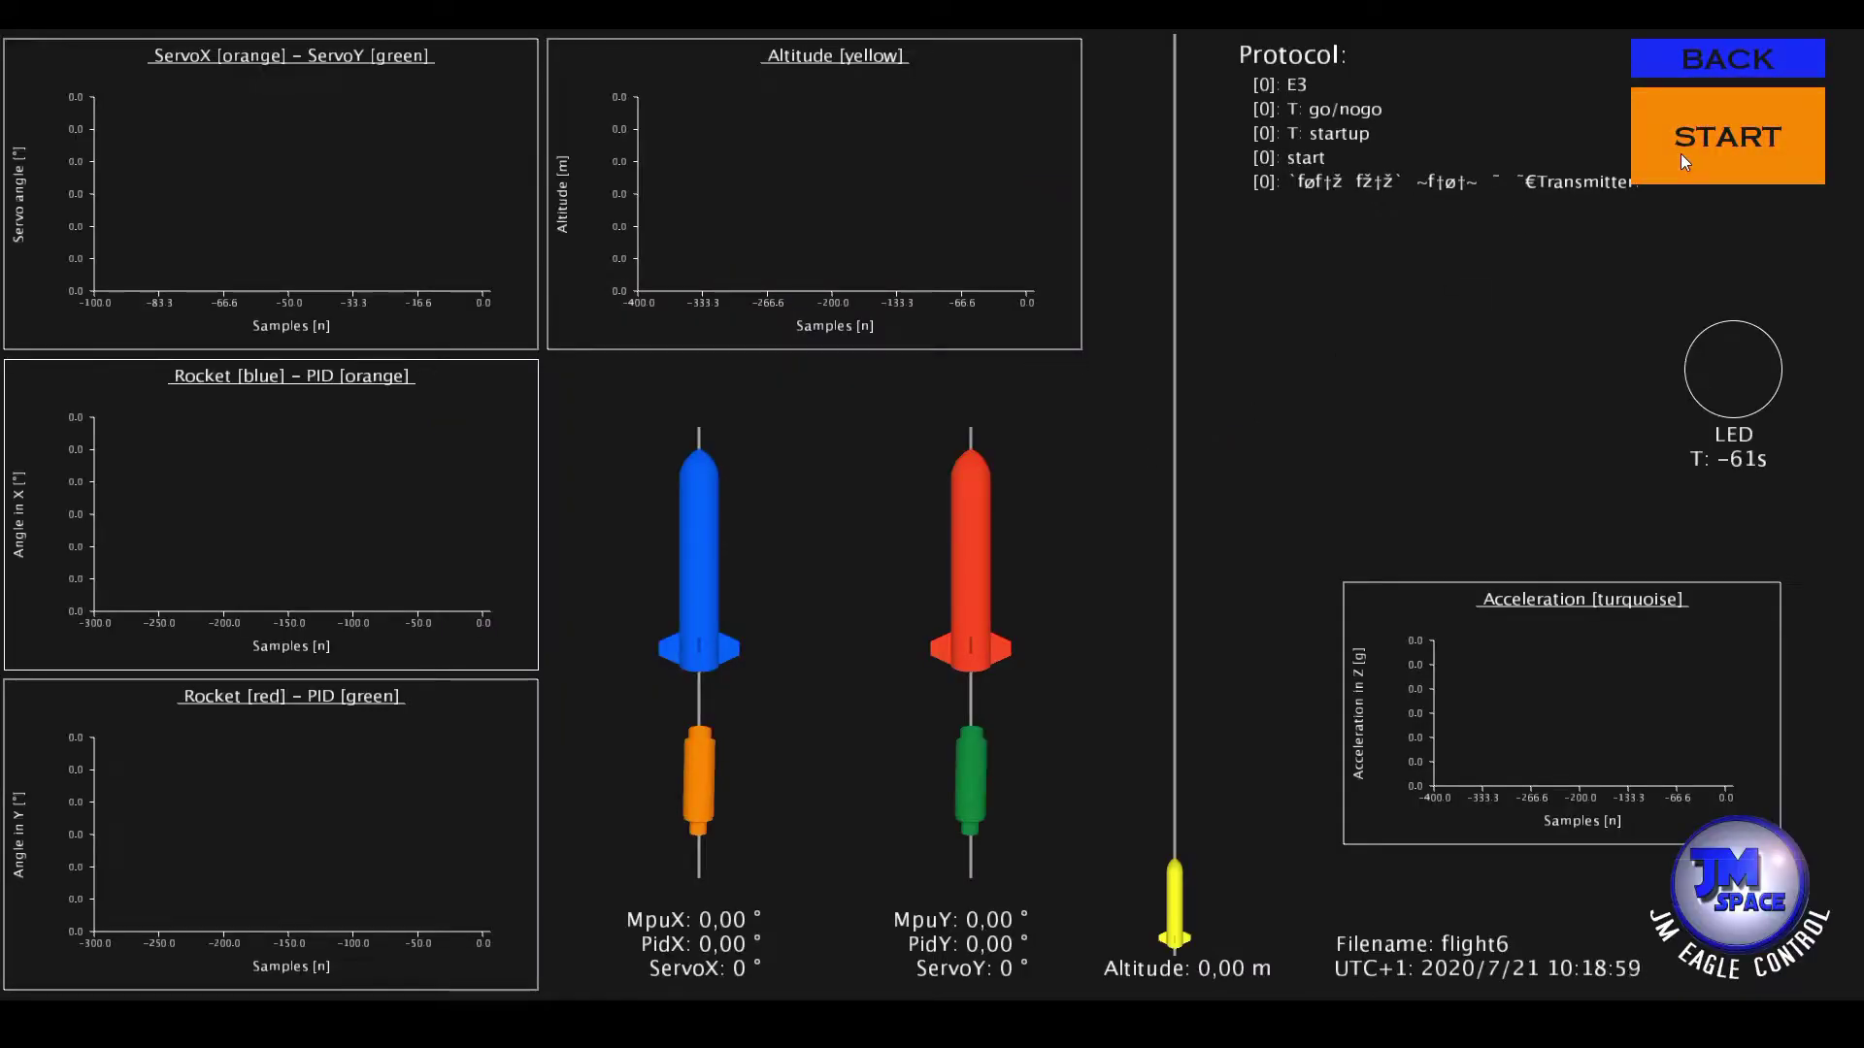
pyautogui.click(1680, 154)
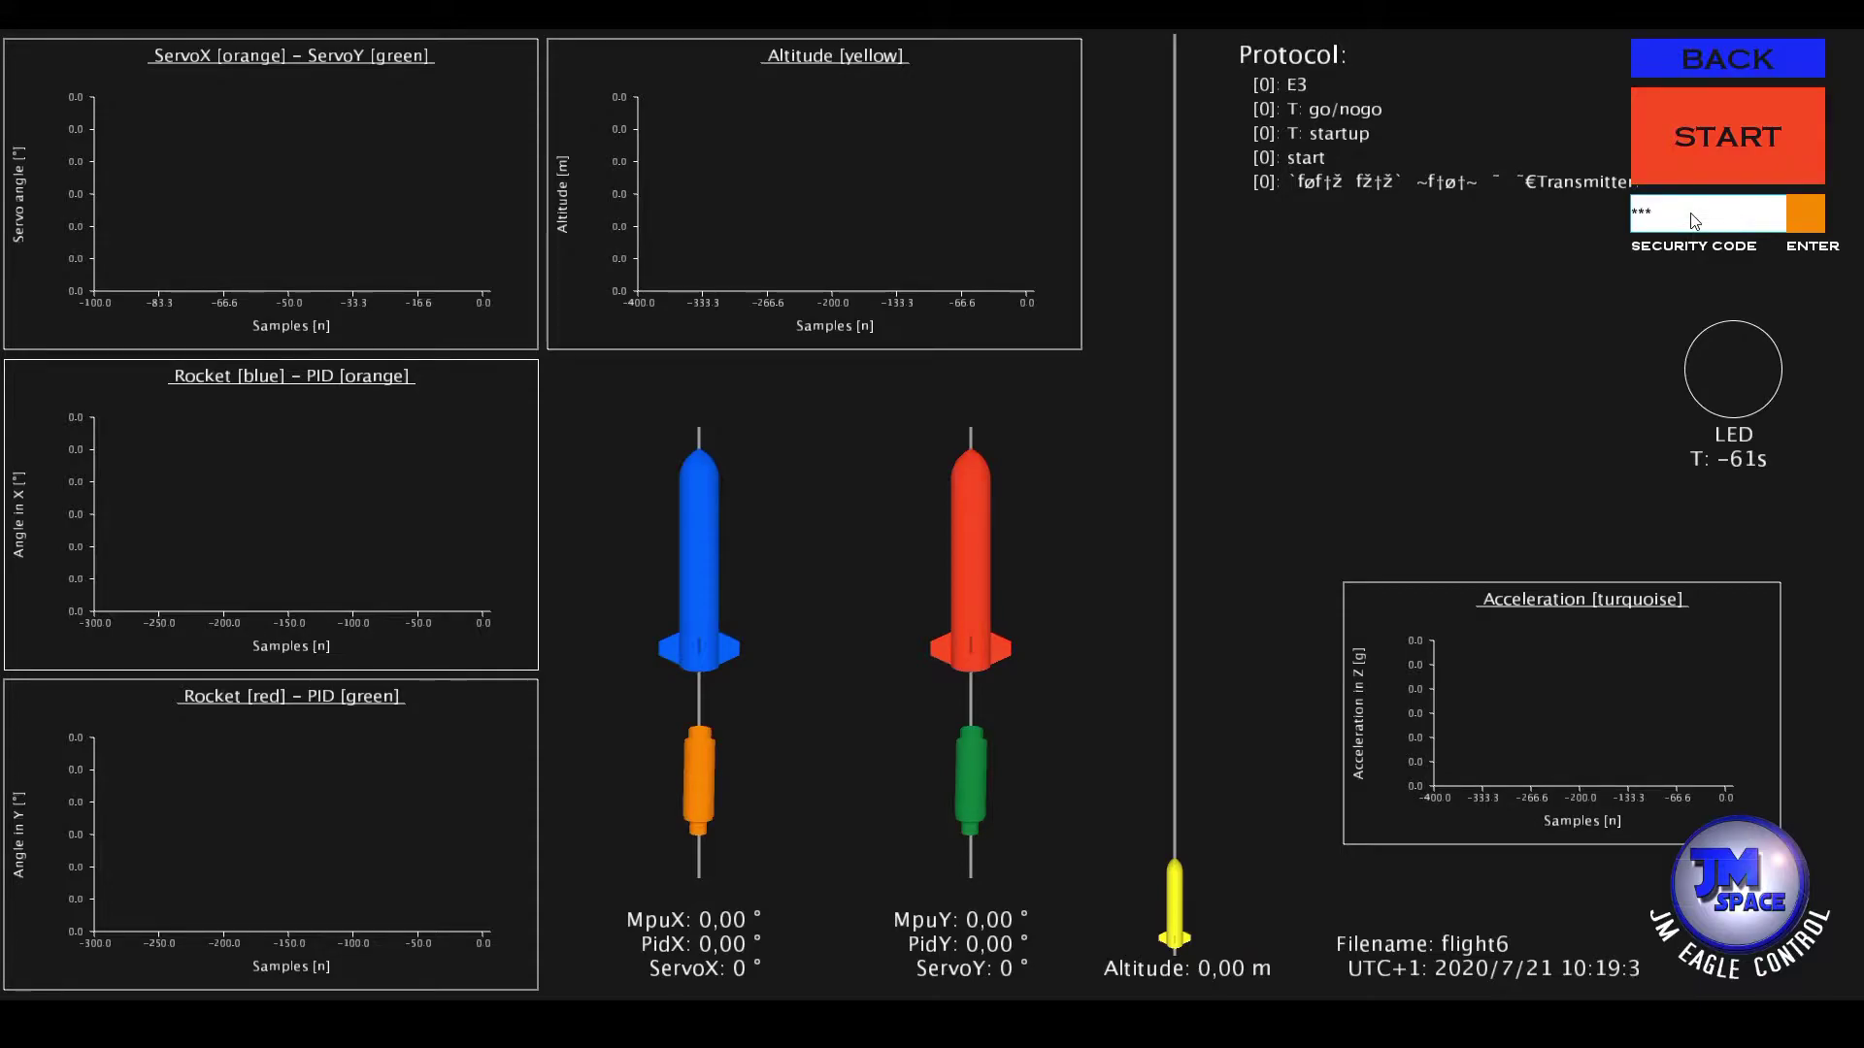
pyautogui.click(1804, 215)
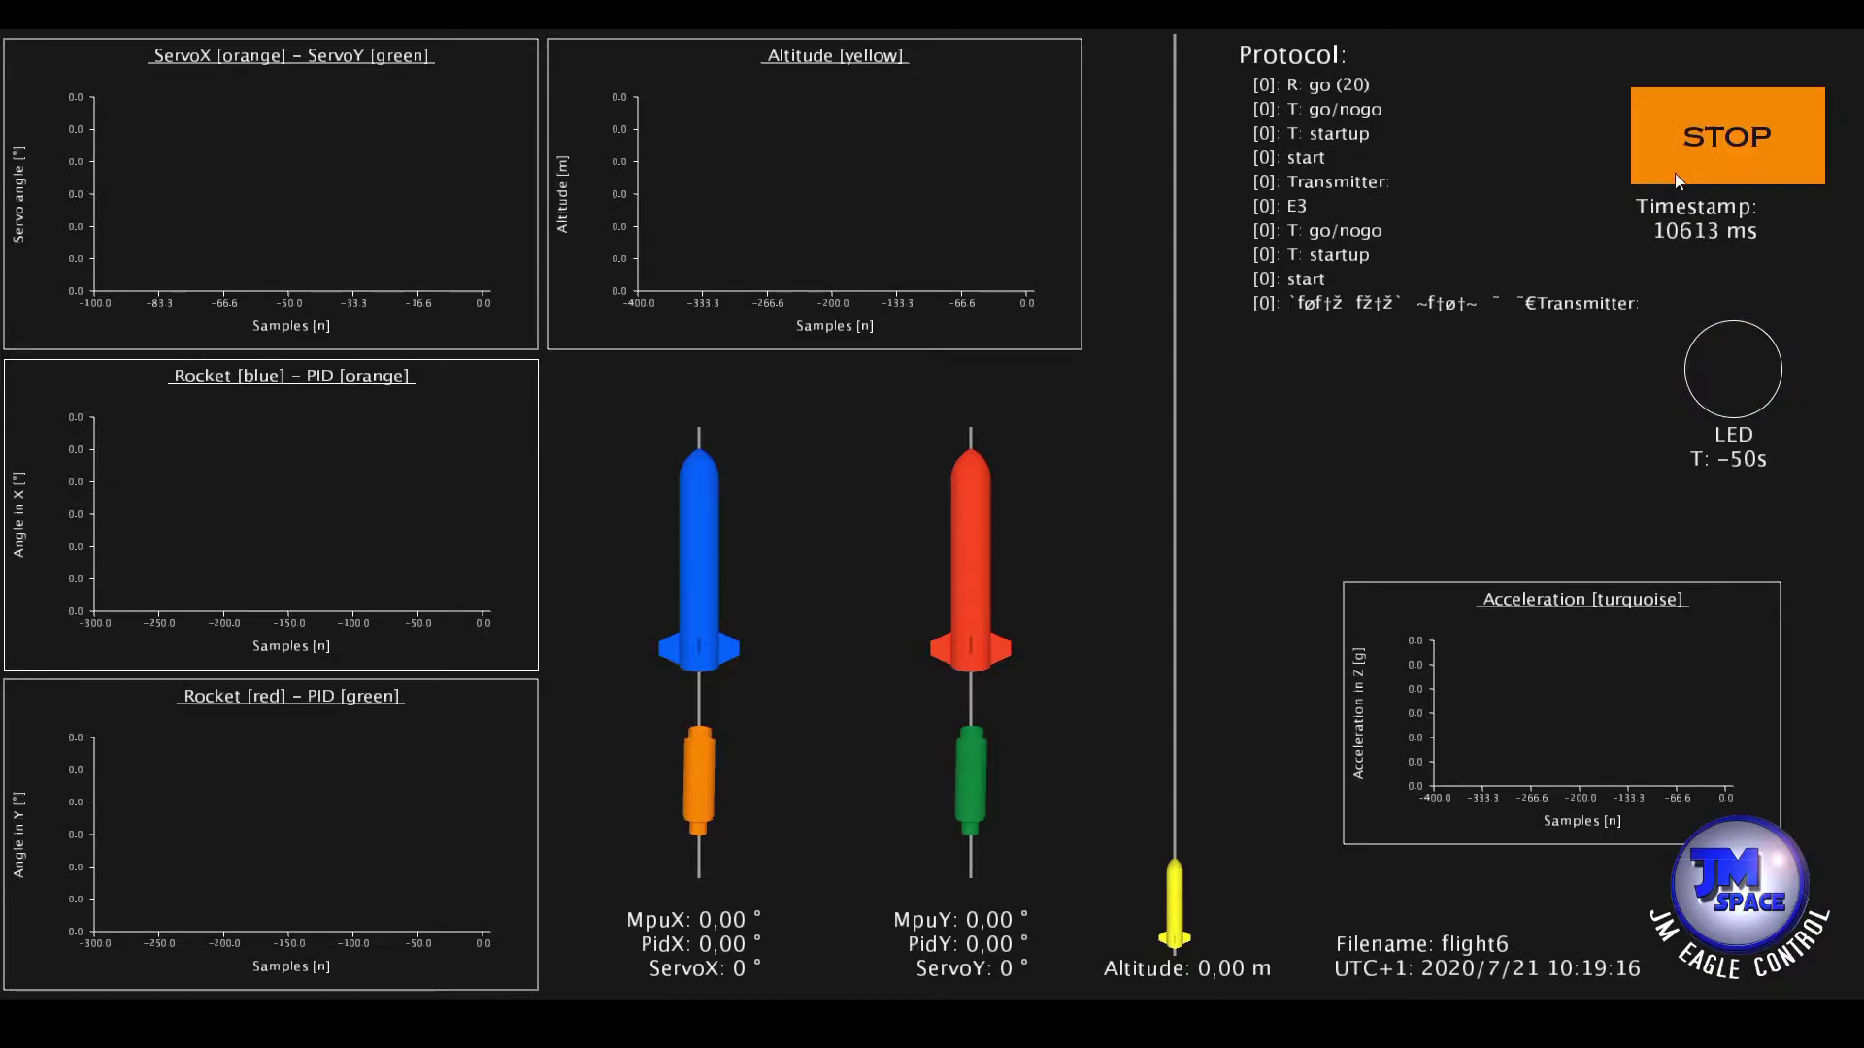
pyautogui.click(1676, 175)
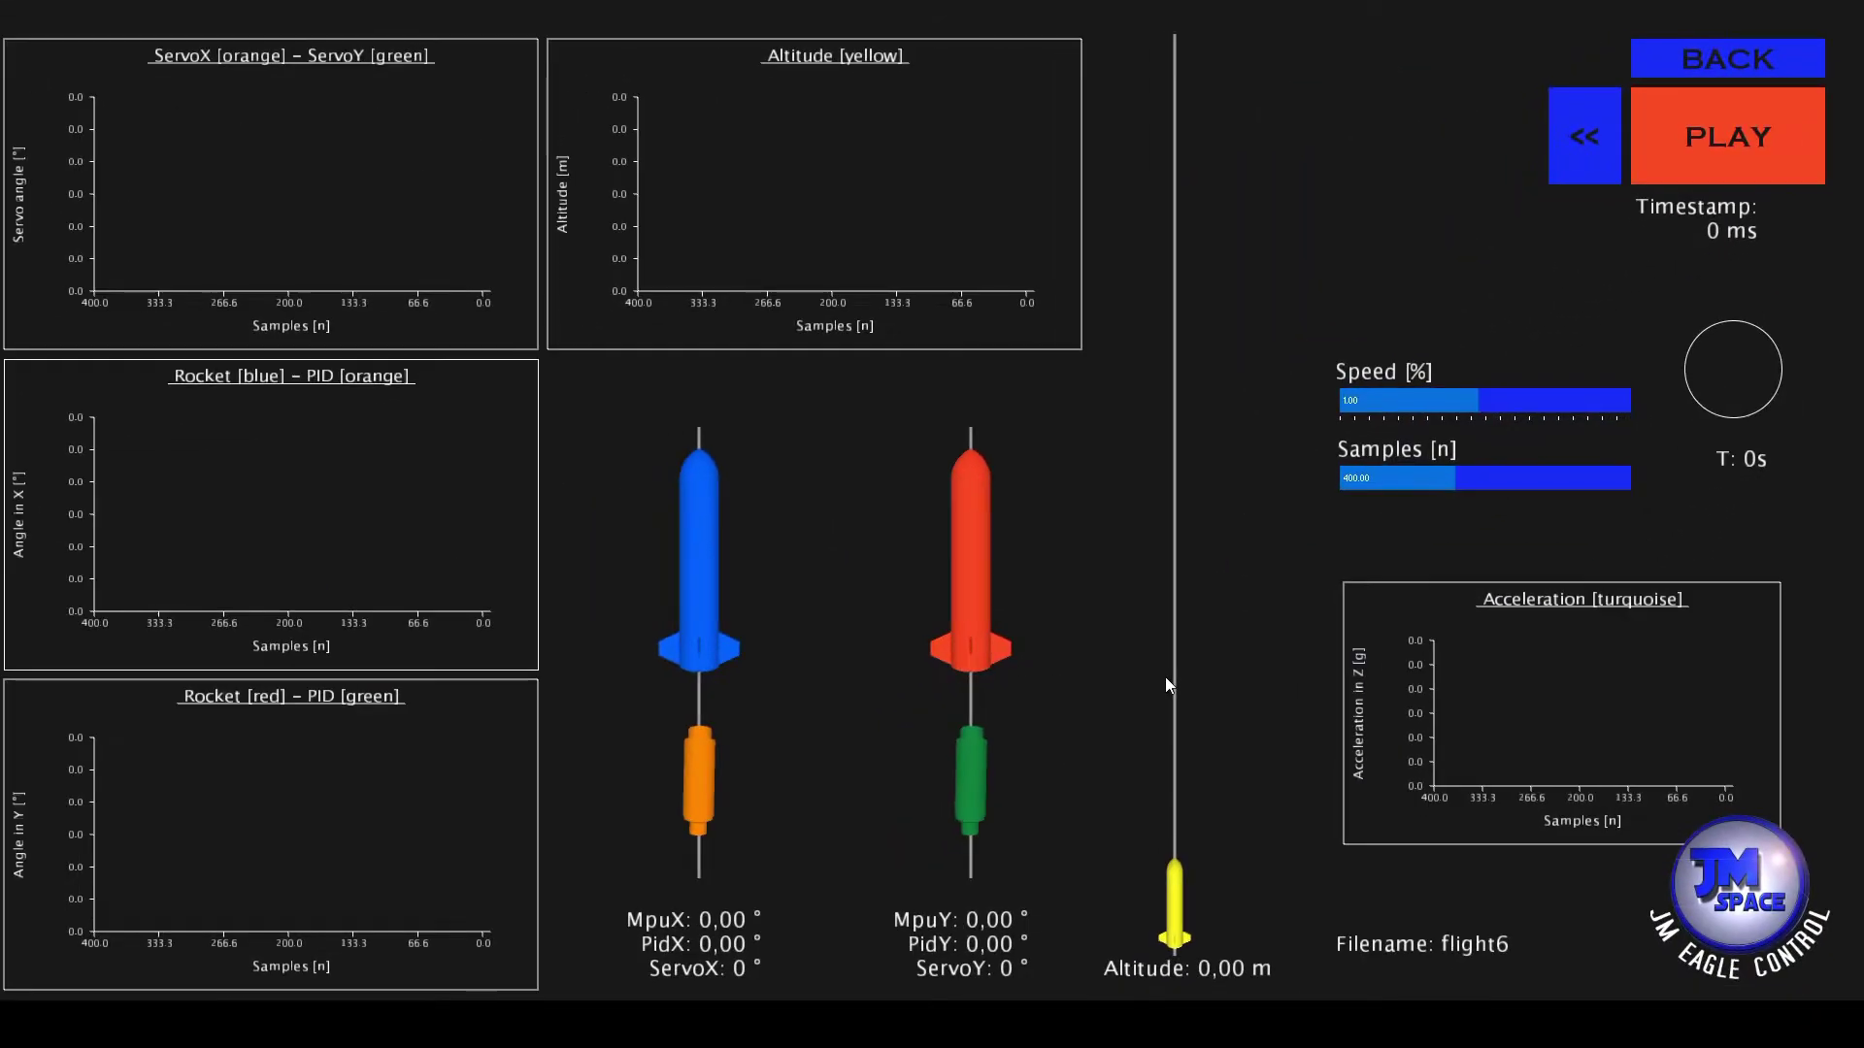
# - Play the flight6 recording and pause it, and restart the playback from the beginning
pyautogui.click(1701, 174)
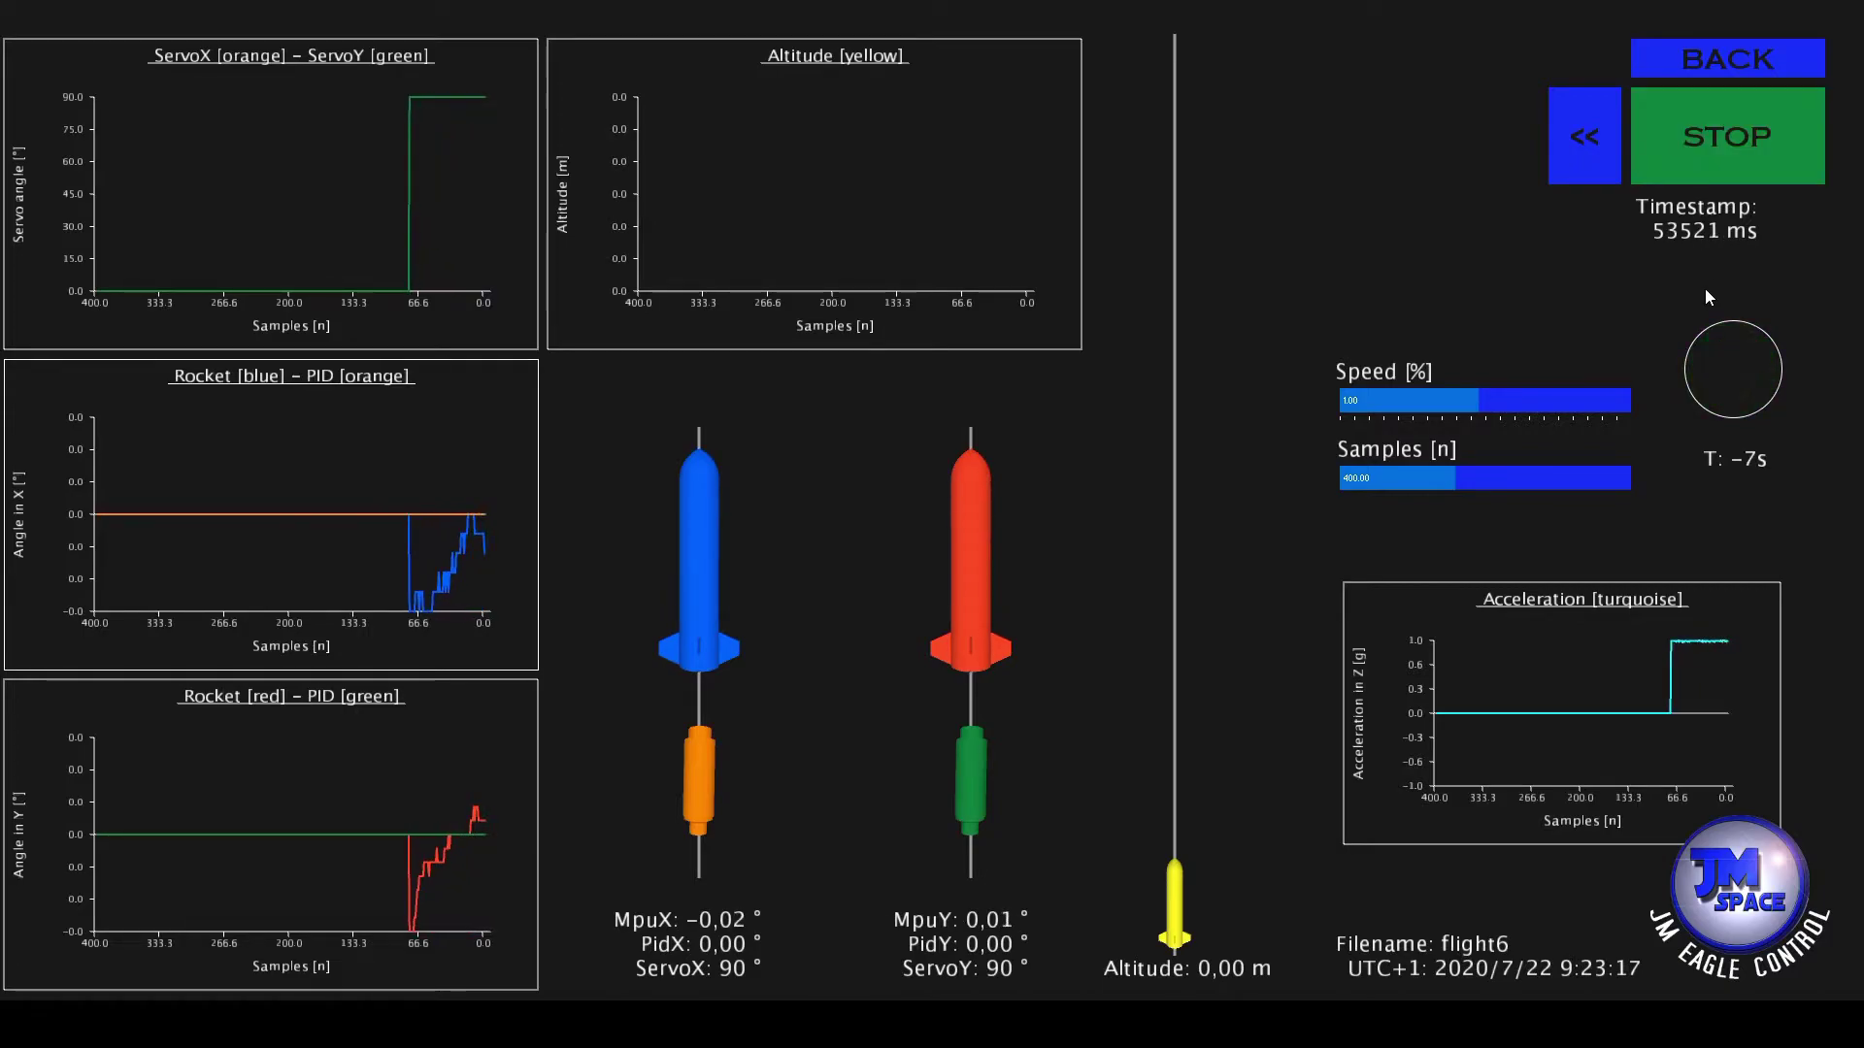
pyautogui.click(1733, 142)
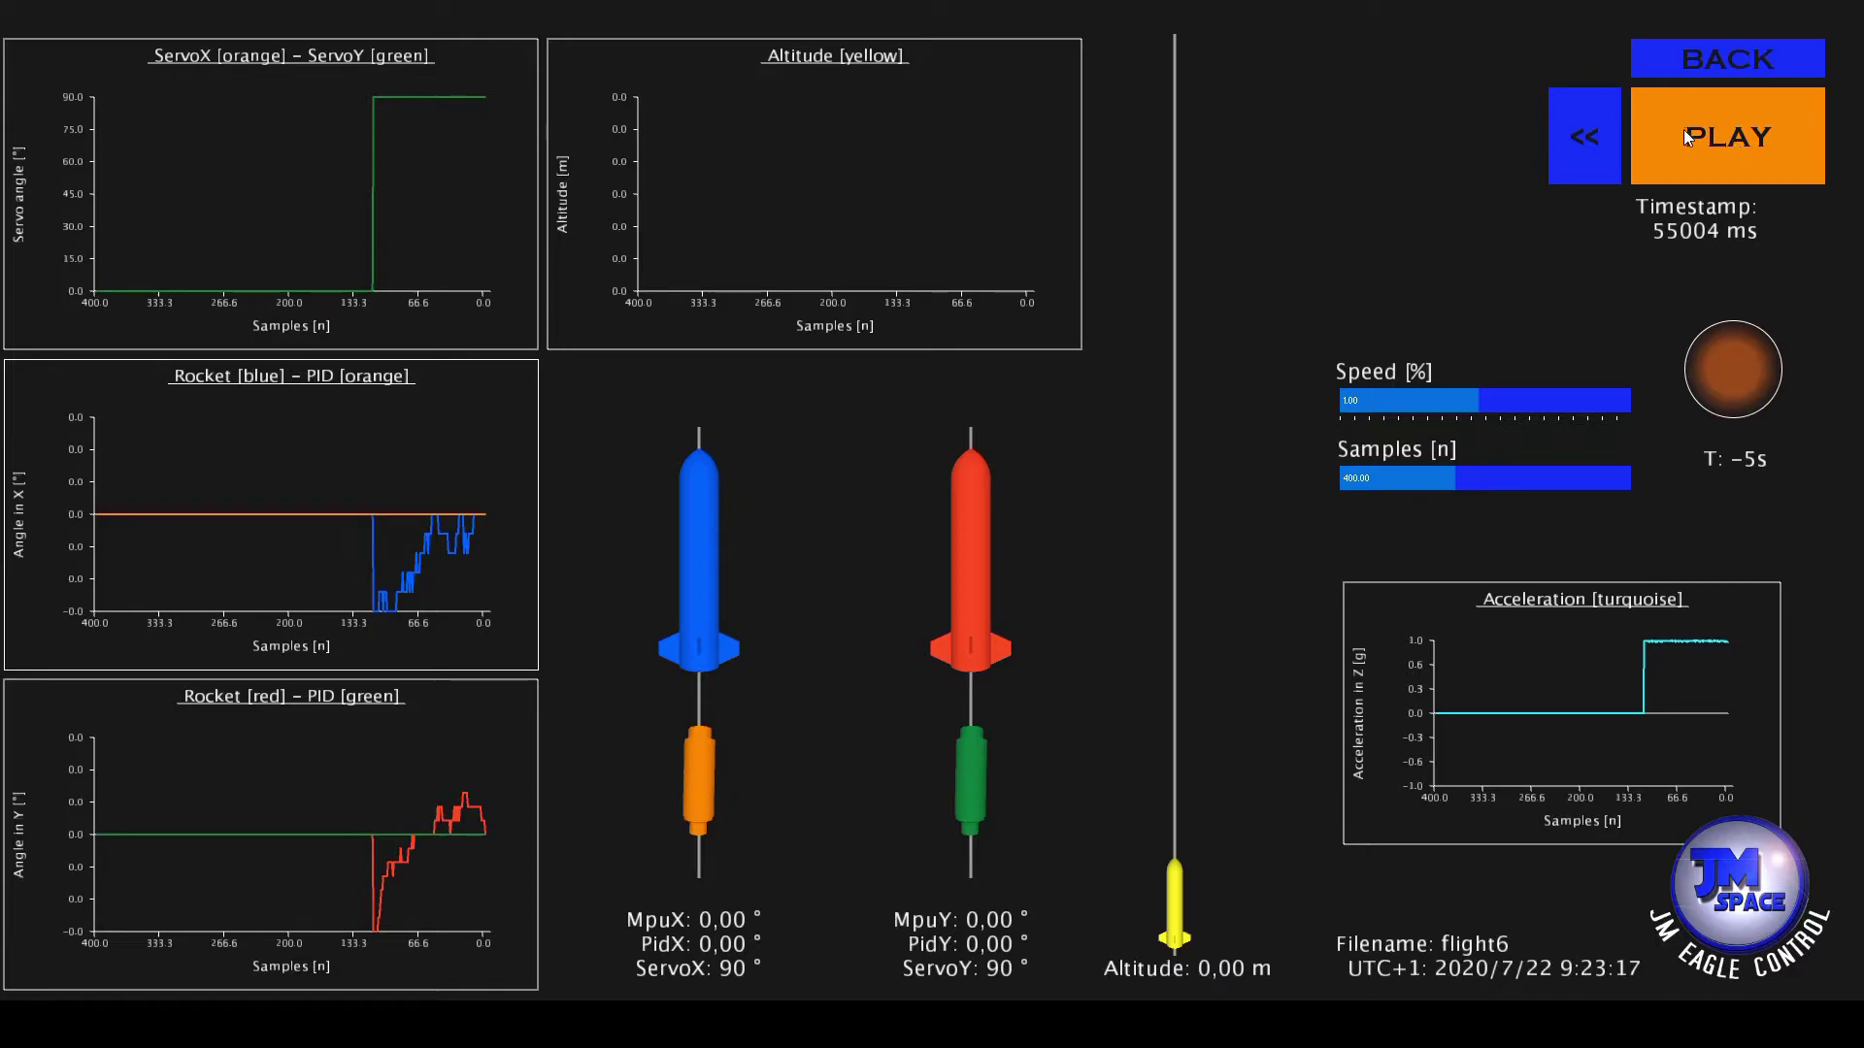
pyautogui.click(1584, 141)
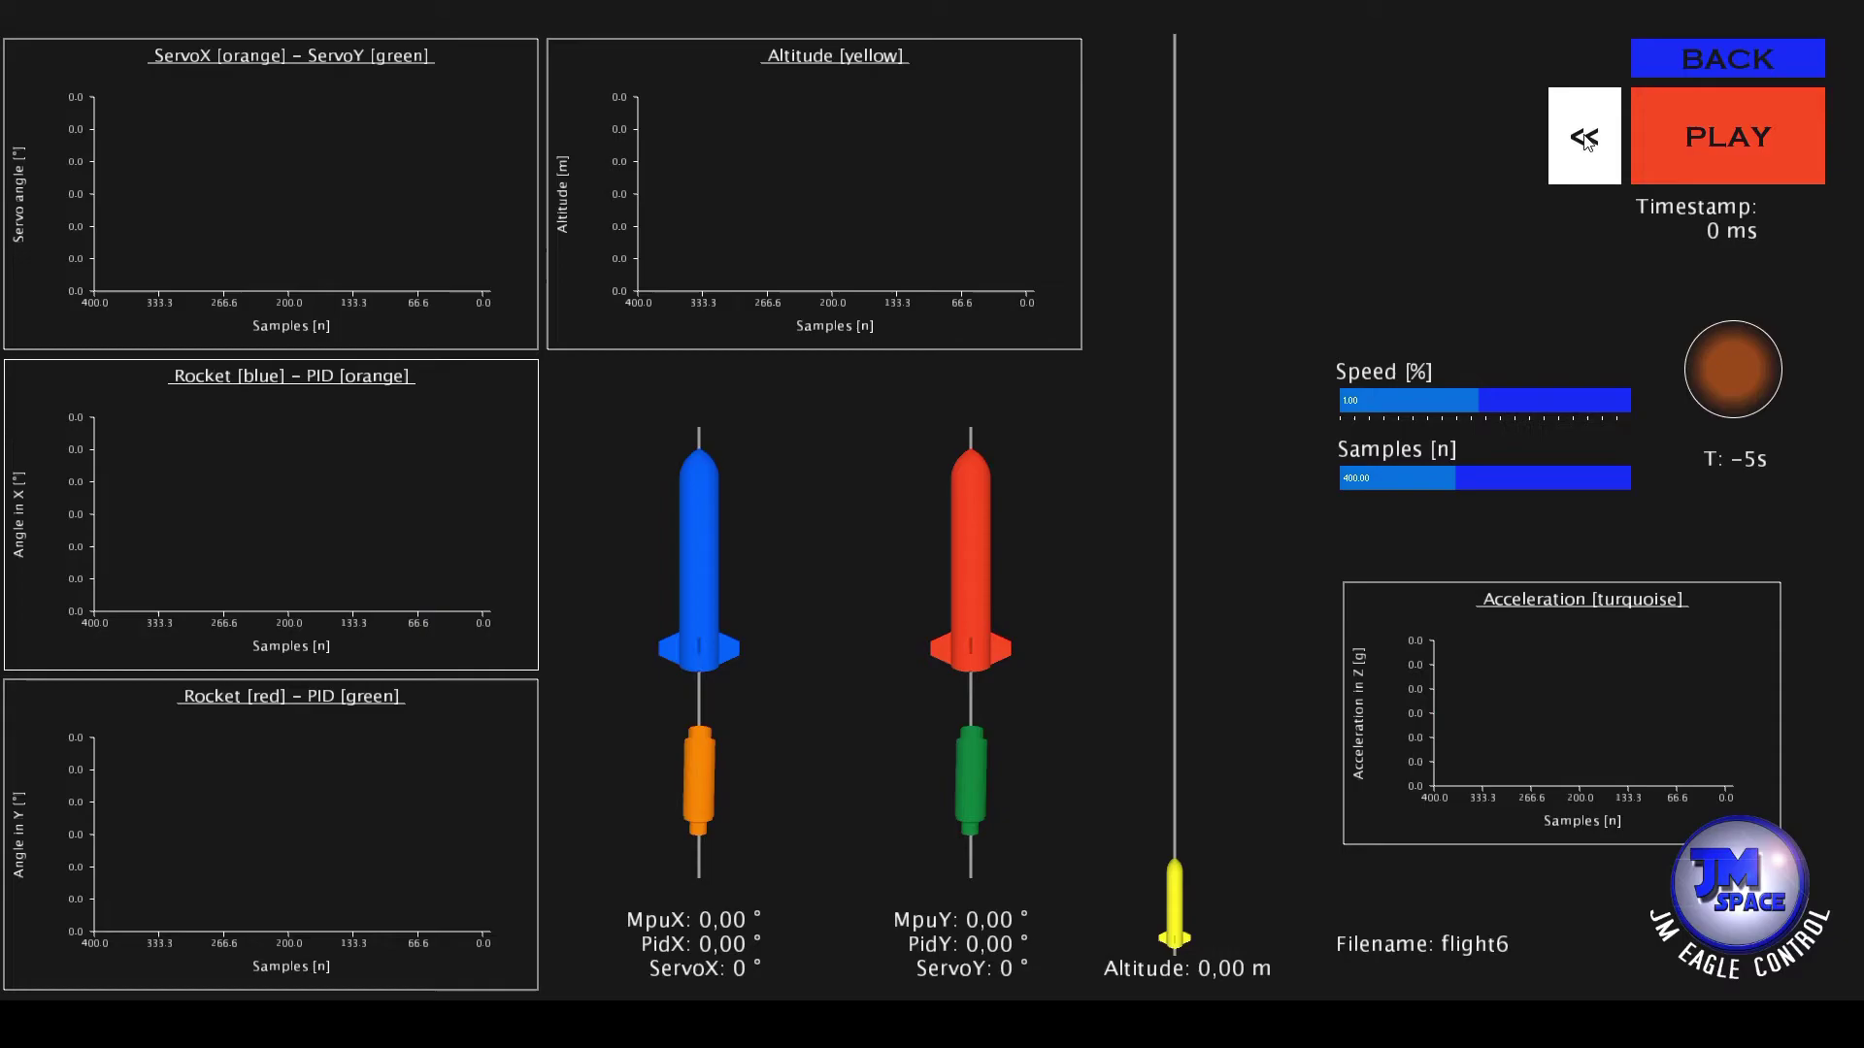
pyautogui.click(1745, 125)
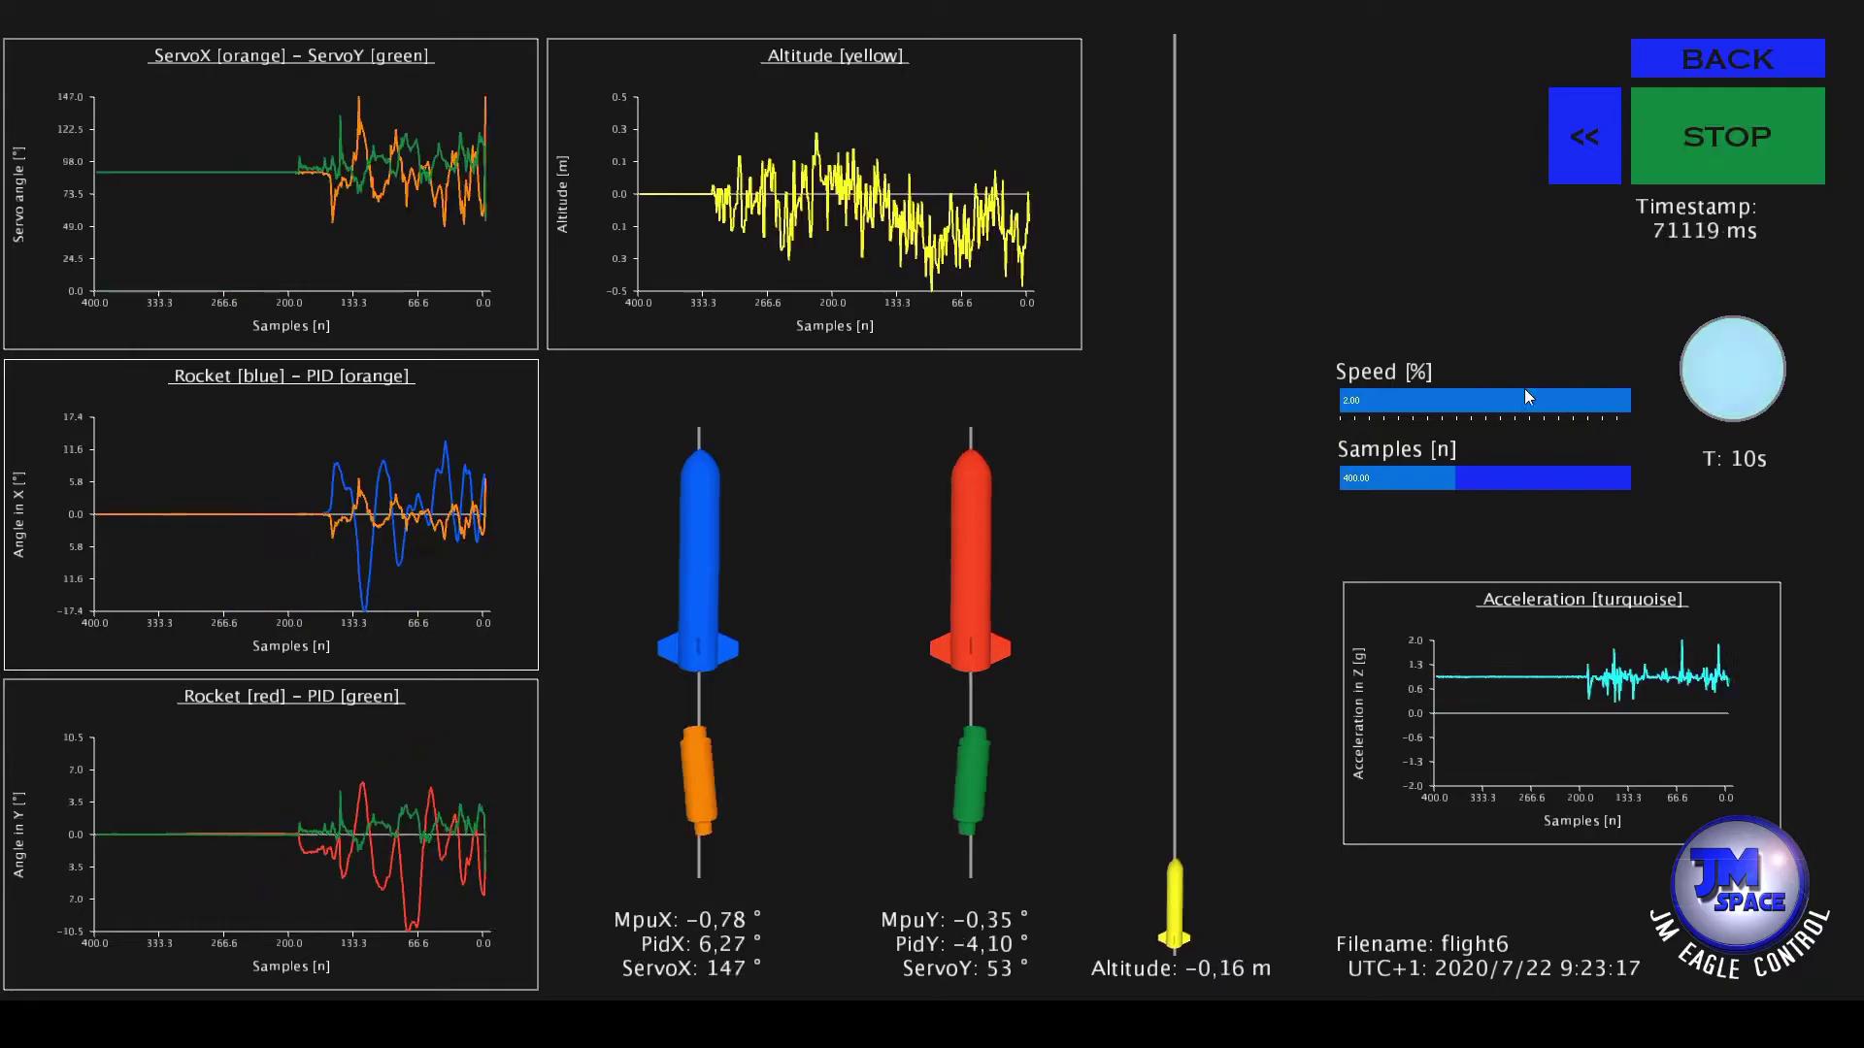
# - Slow the flight6 playback to a speed of 0.50 and reduce the number of samples shown in the graphs
pyautogui.moveTo(1524, 390); pyautogui.dragTo(1406, 404)
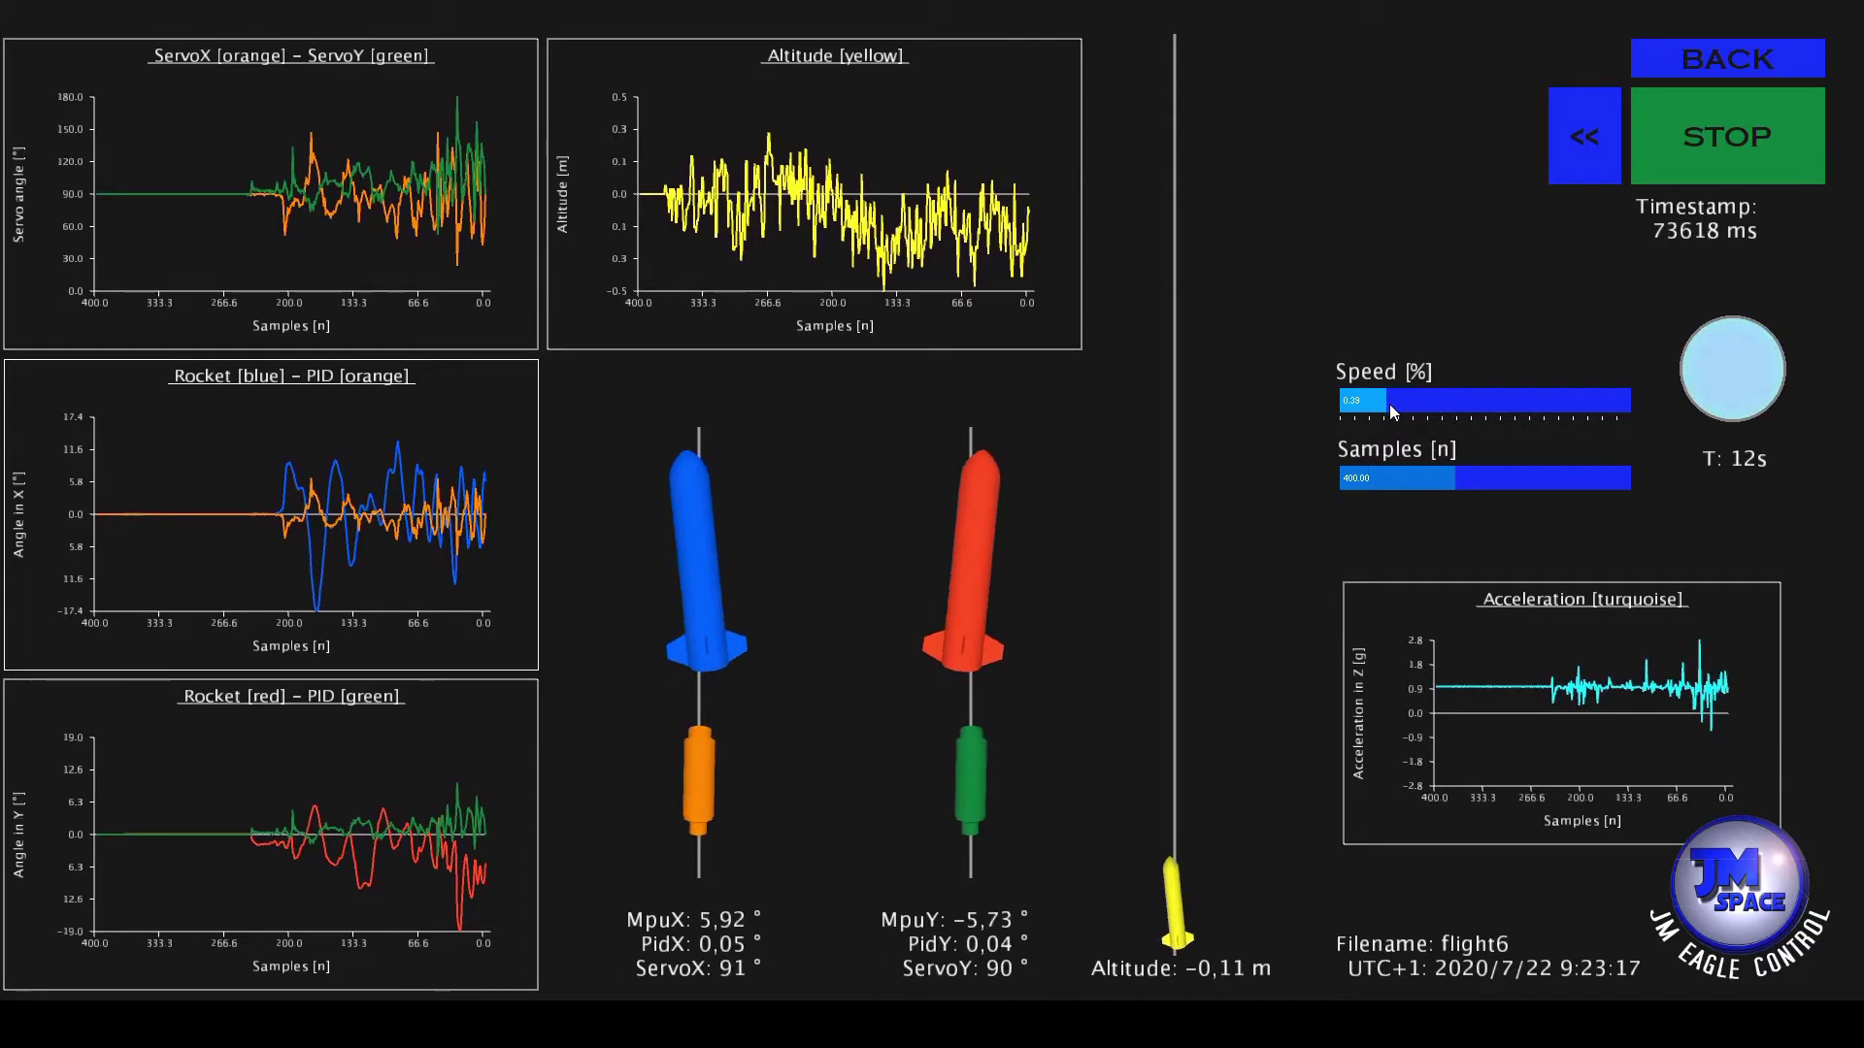
pyautogui.click(1402, 406)
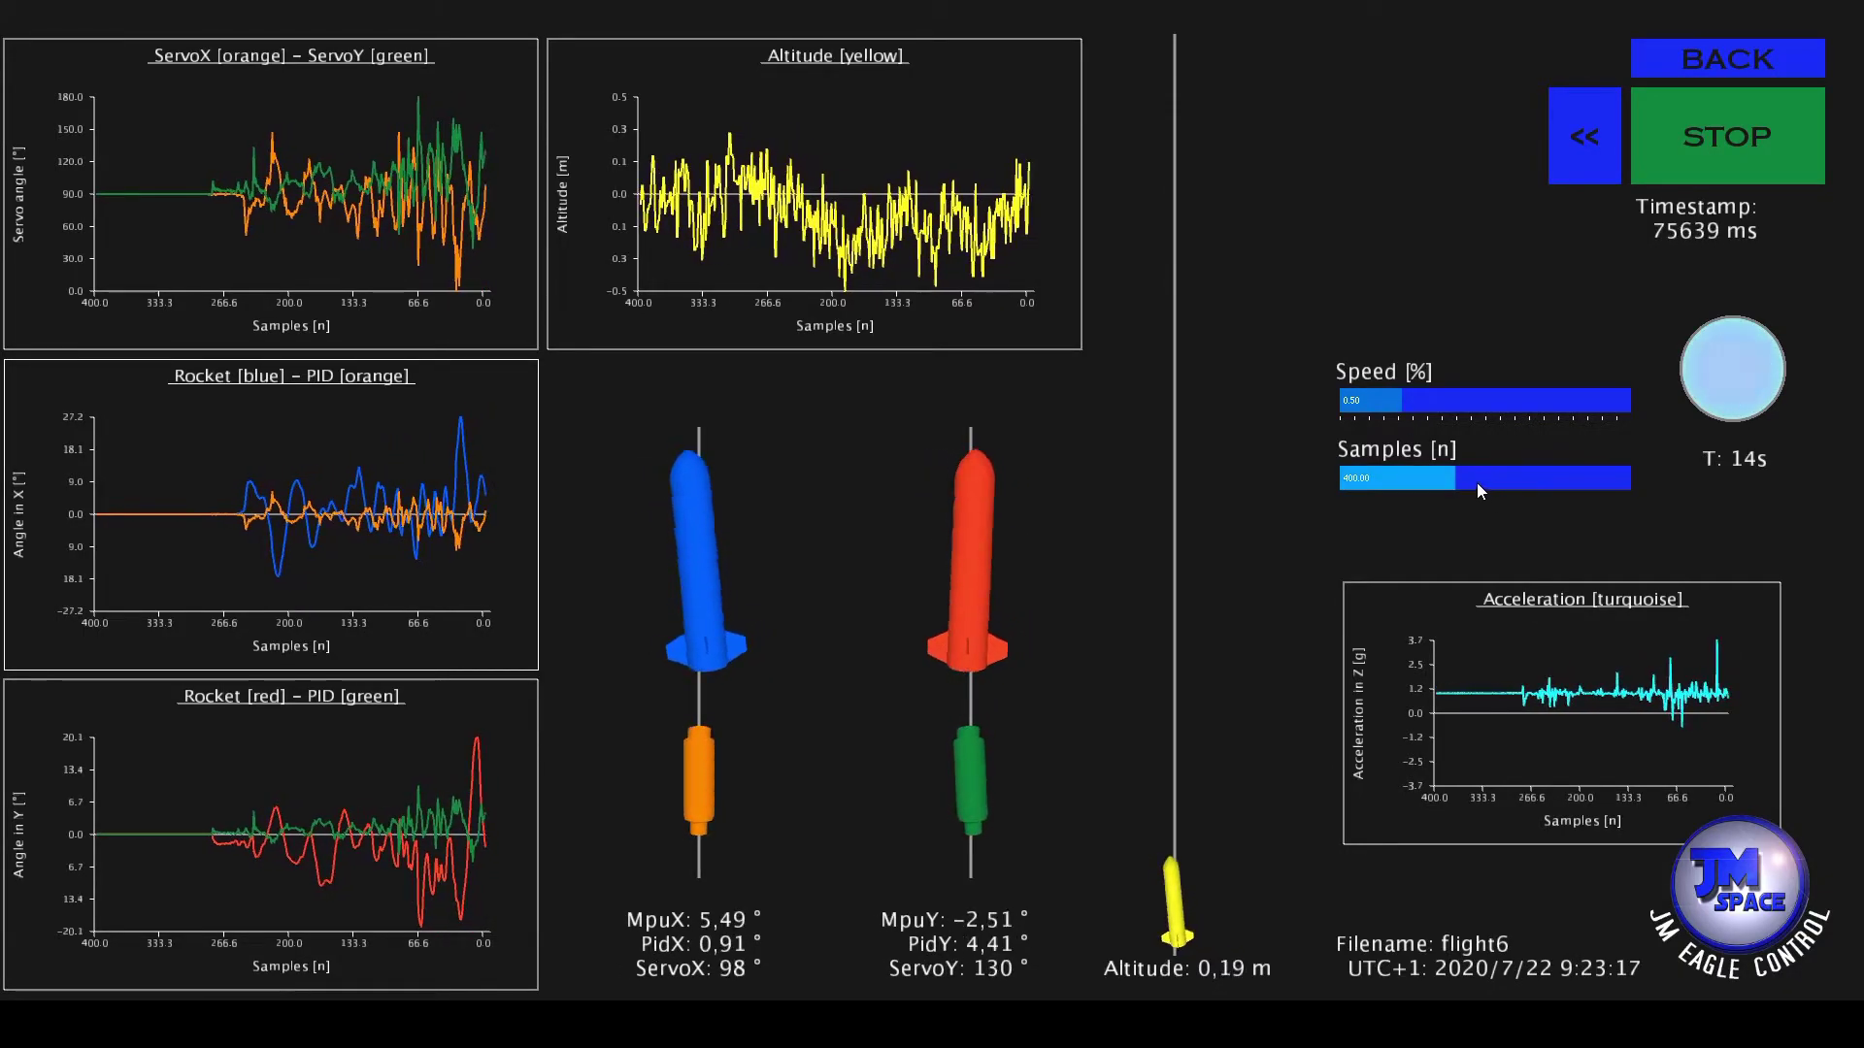
pyautogui.moveTo(1476, 481)
pyautogui.mouseDown()
pyautogui.moveTo(1598, 478)
pyautogui.moveTo(1466, 475)
pyautogui.mouseUp()
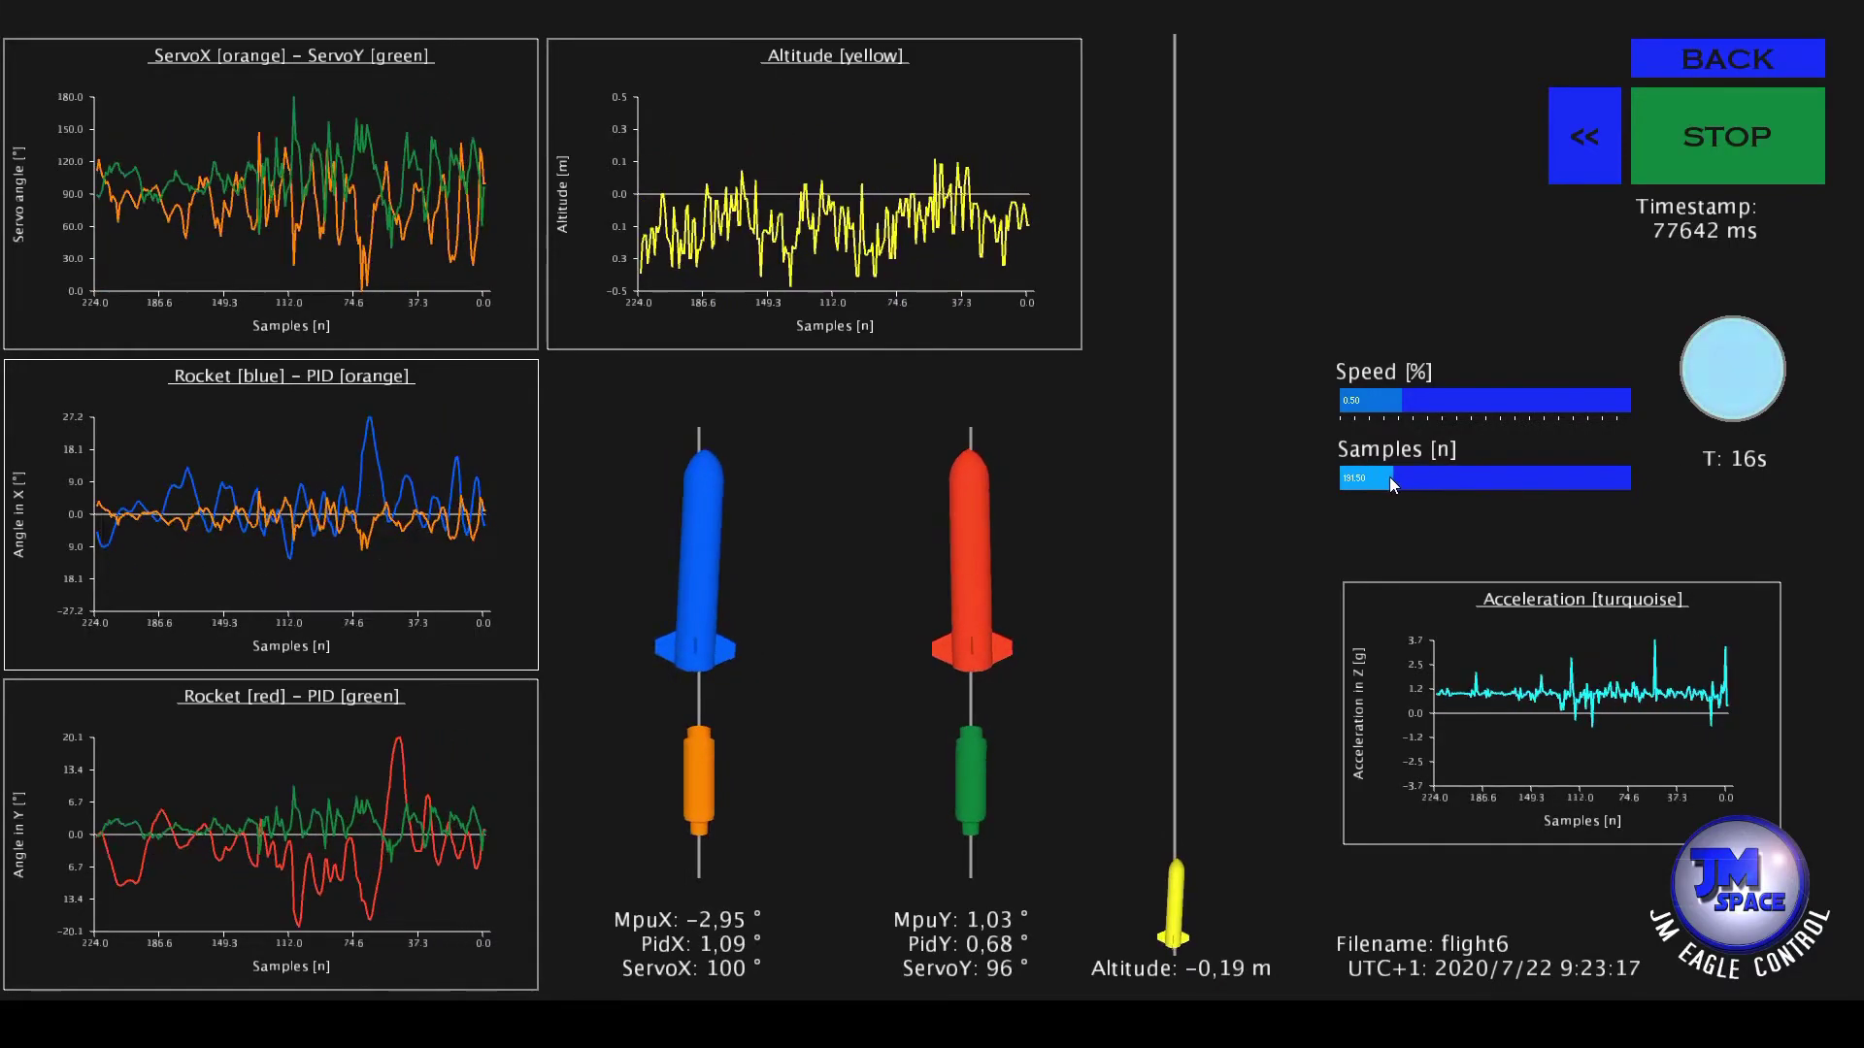
pyautogui.moveTo(1344, 480); pyautogui.dragTo(1378, 479)
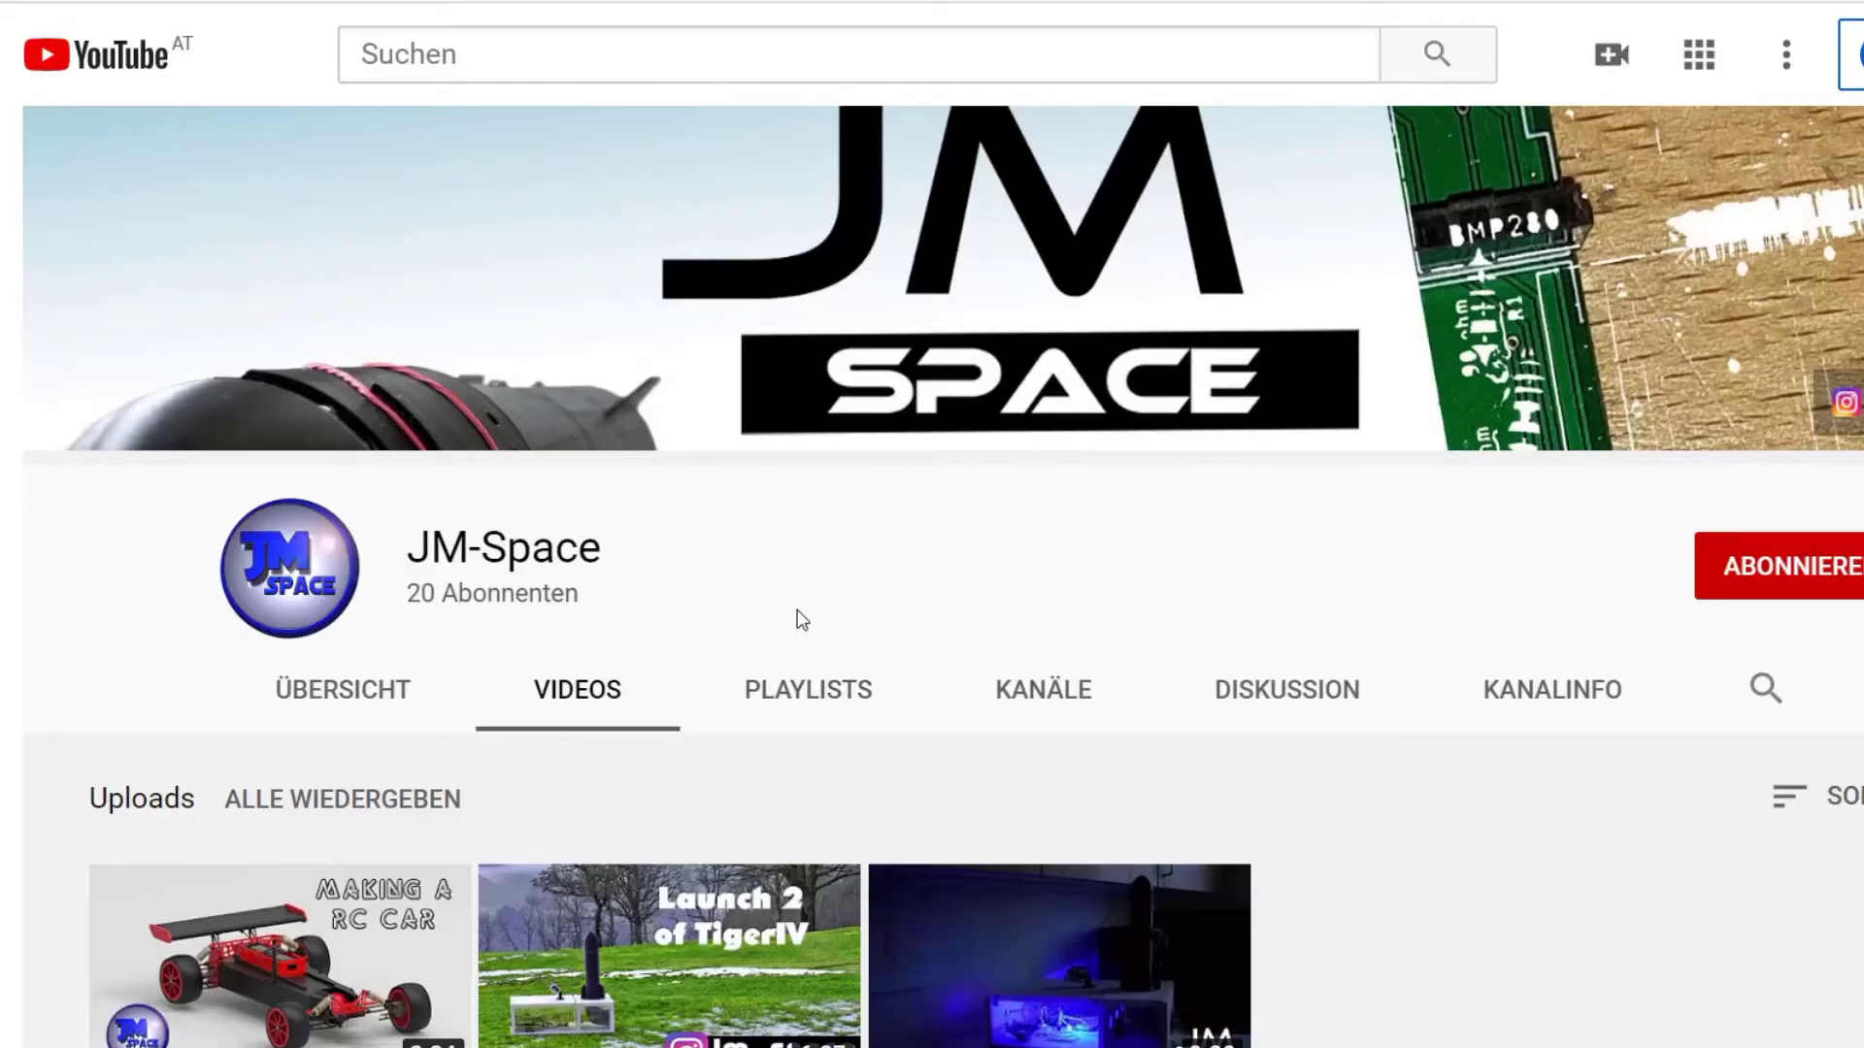
# - Browse the JM-Space video uploads on YouTube and the jm_space posts on Instagram
pyautogui.scroll(-5, 802, 620)
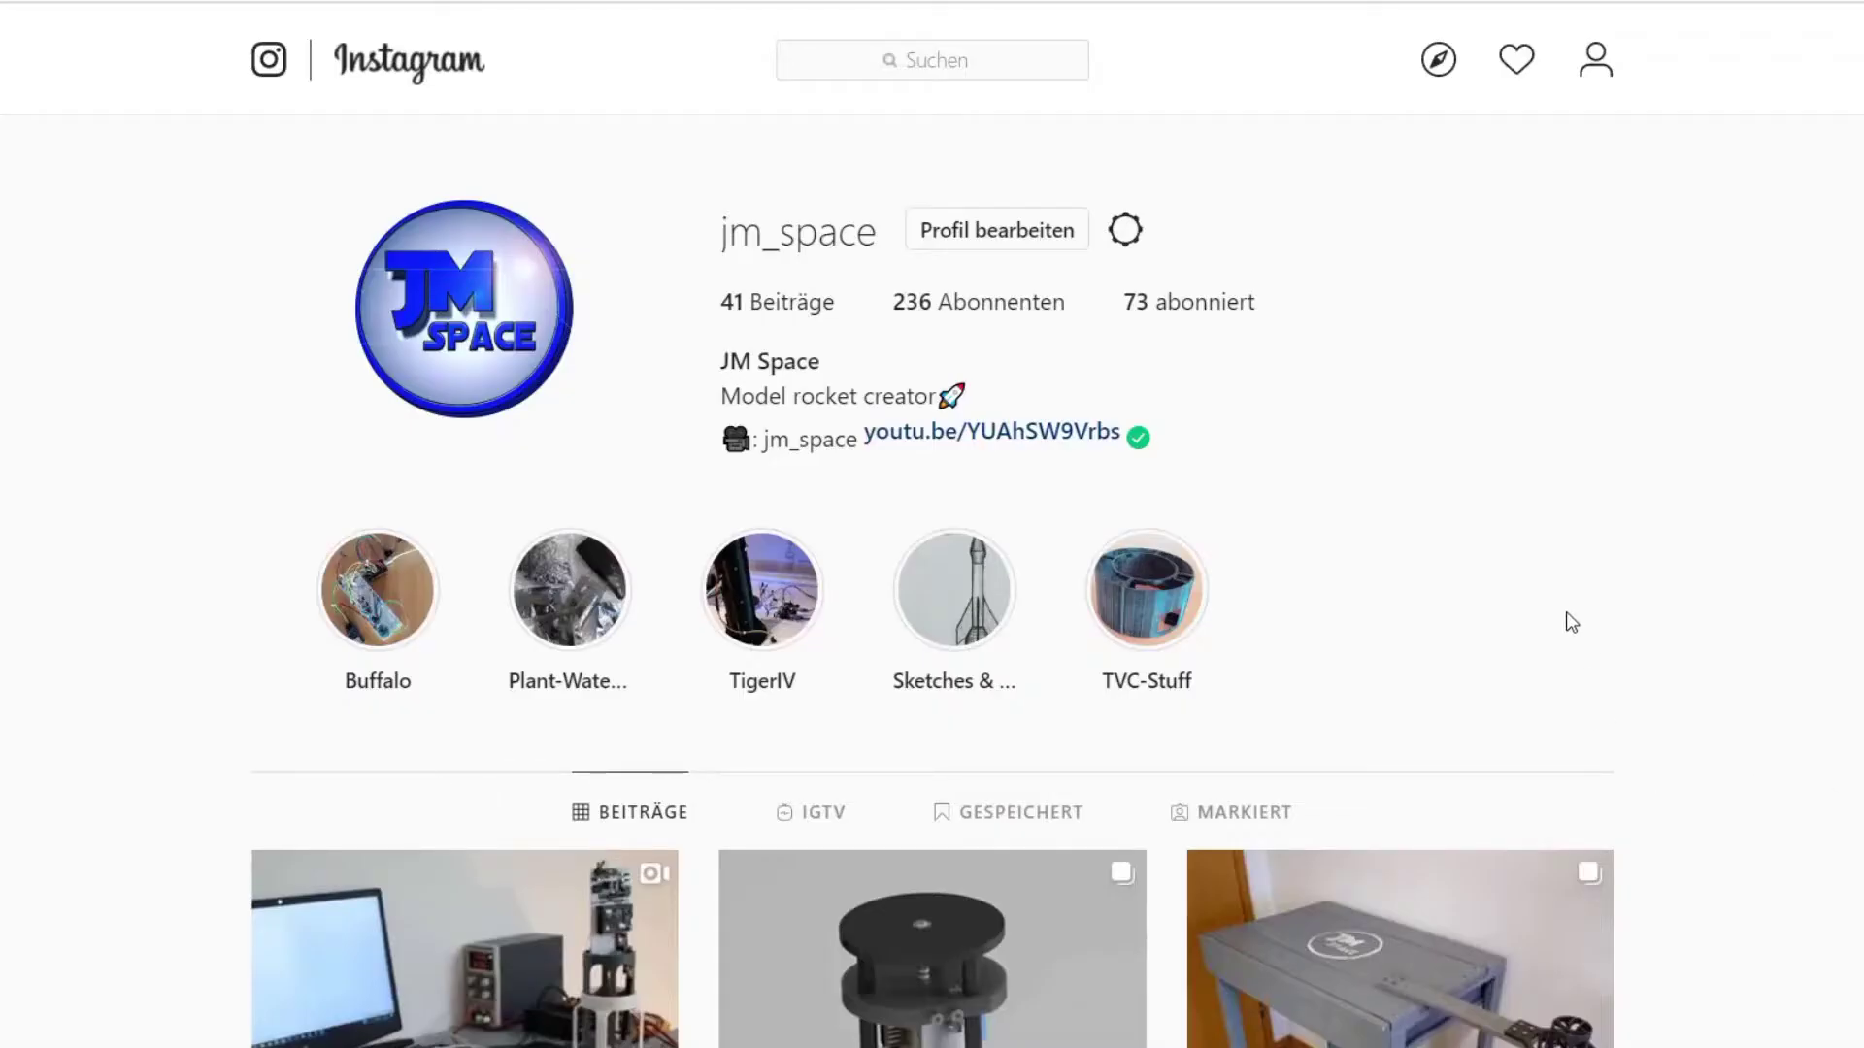
pyautogui.scroll(-9, 1566, 614)
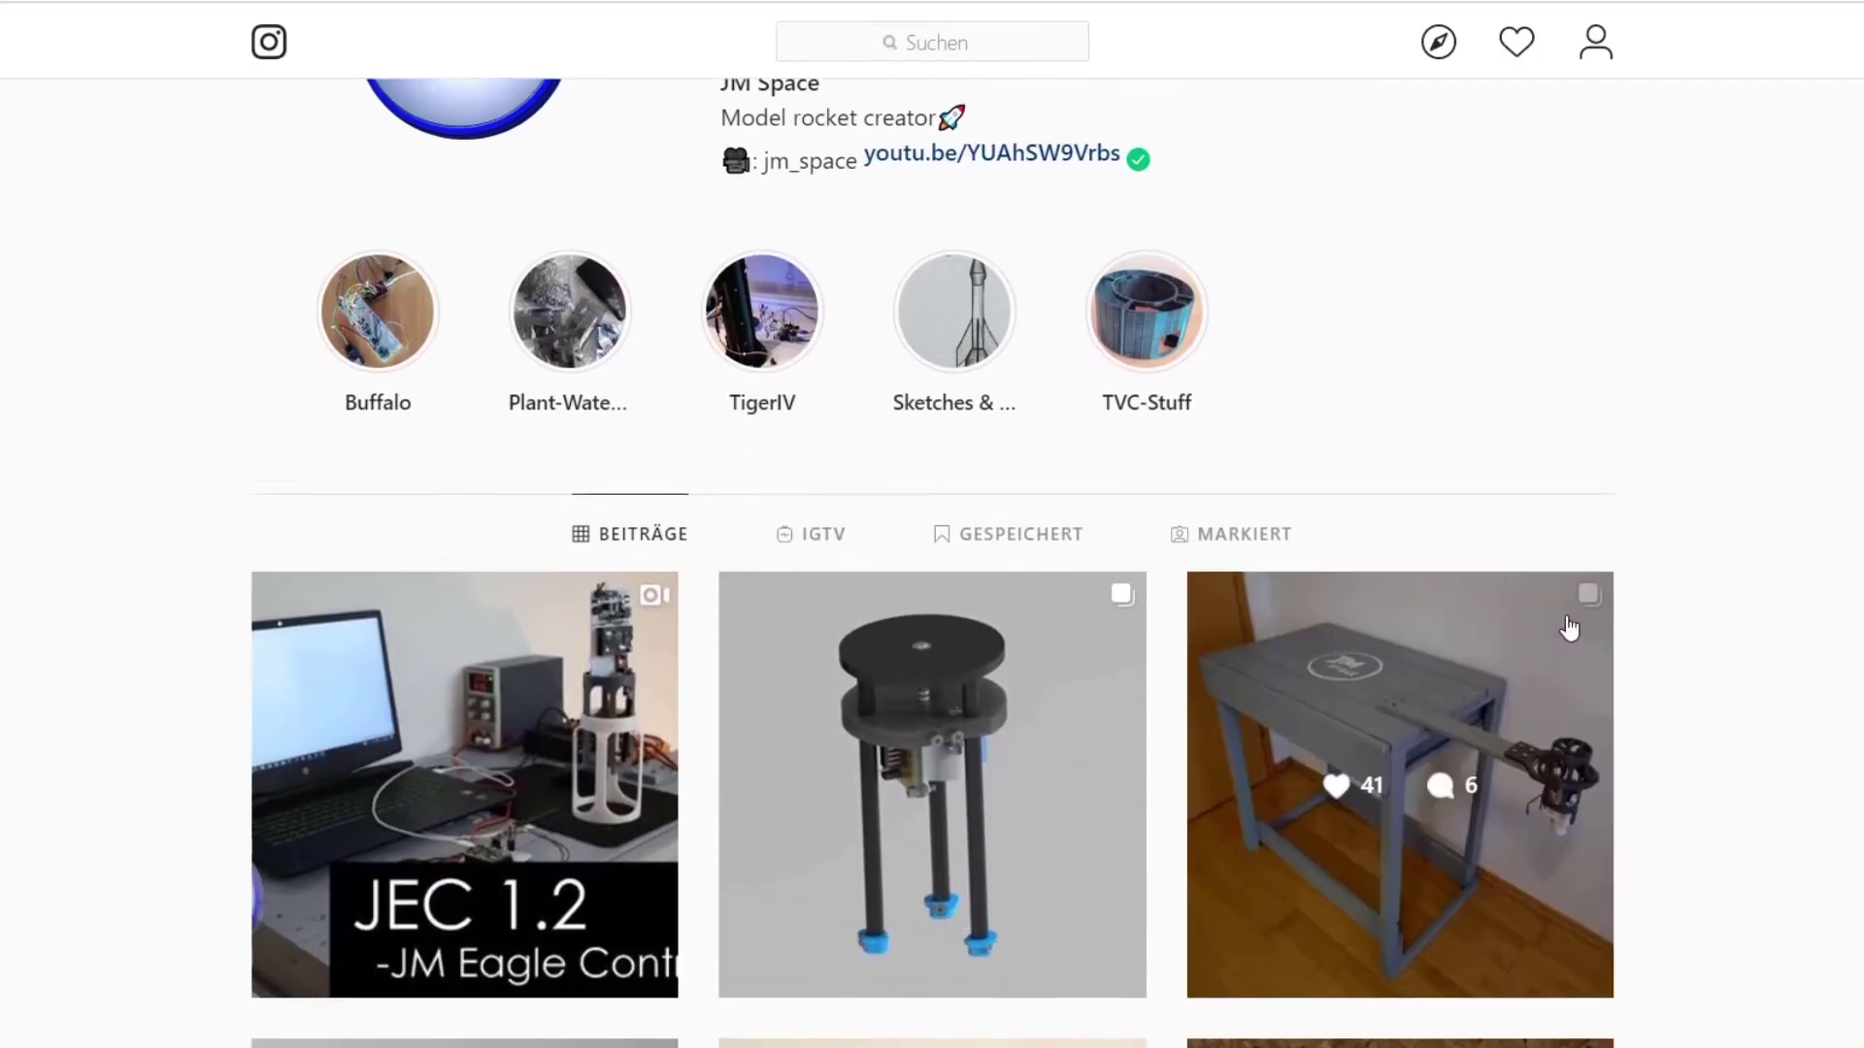
pyautogui.scroll(-10, 1567, 633)
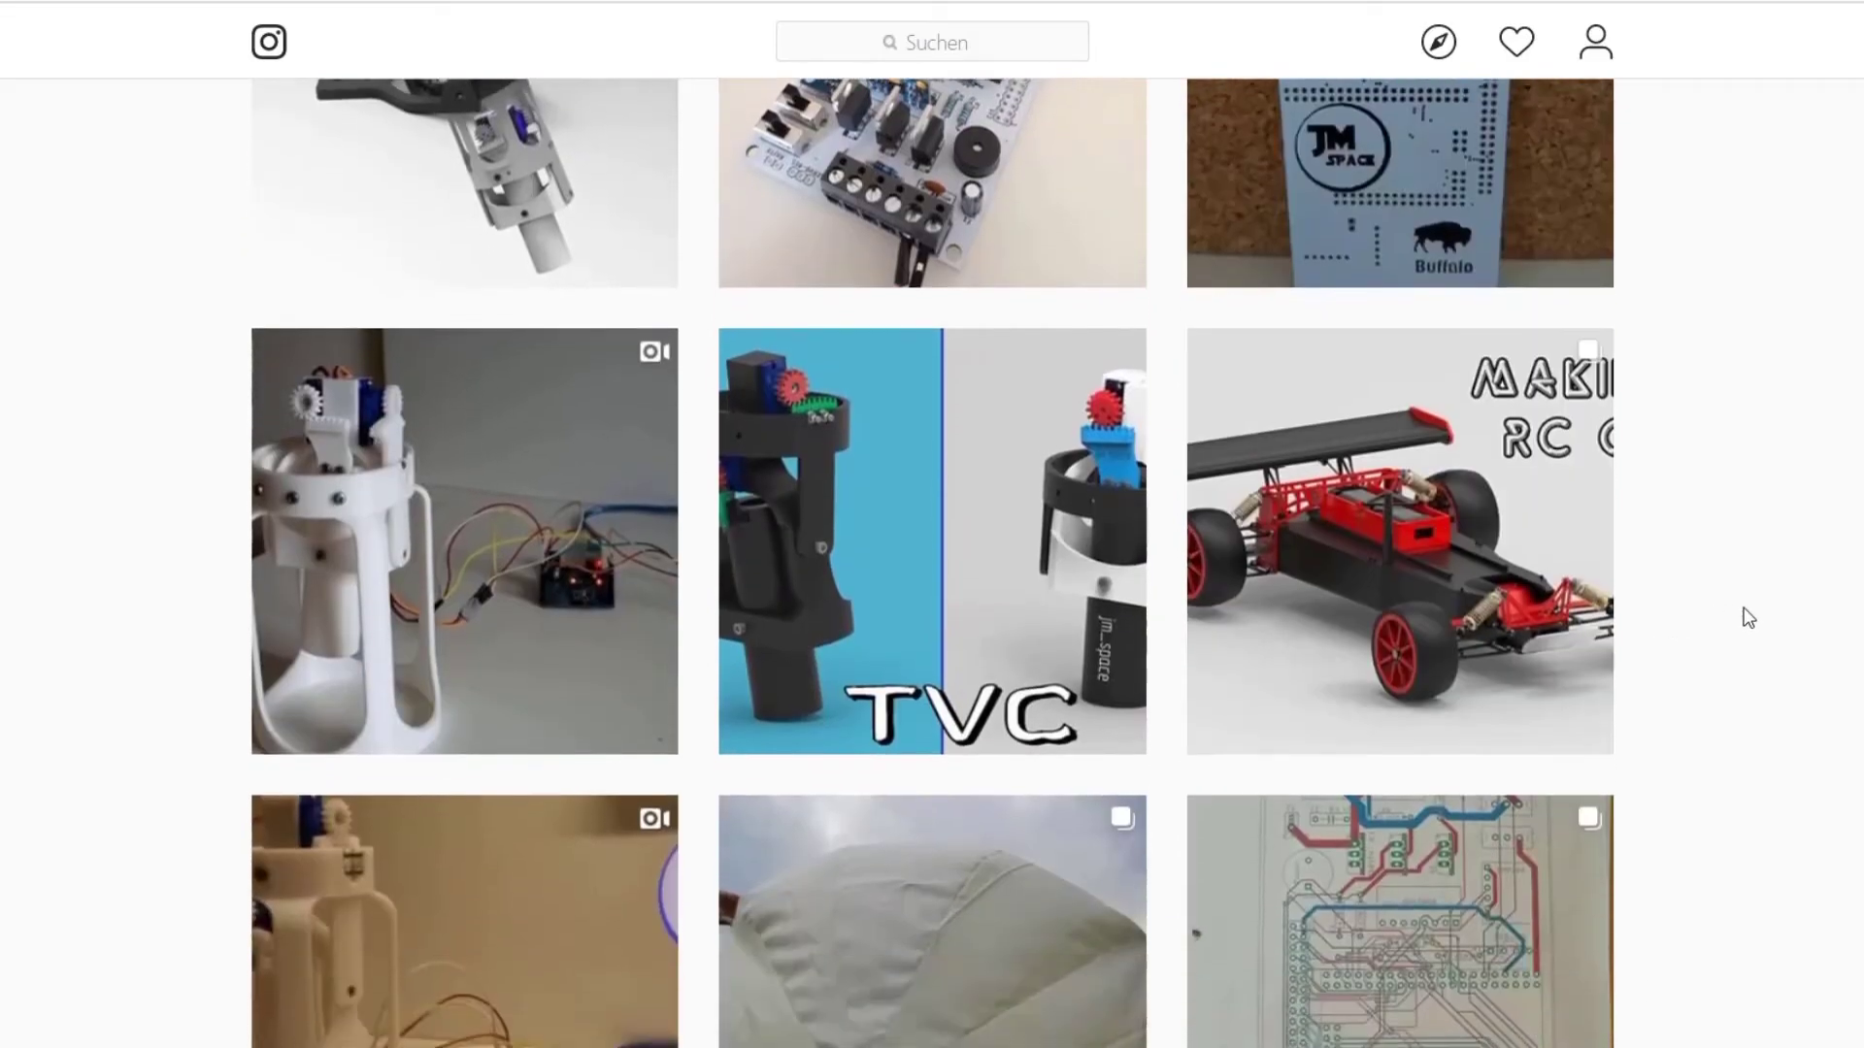
pyautogui.scroll(-18, 1745, 602)
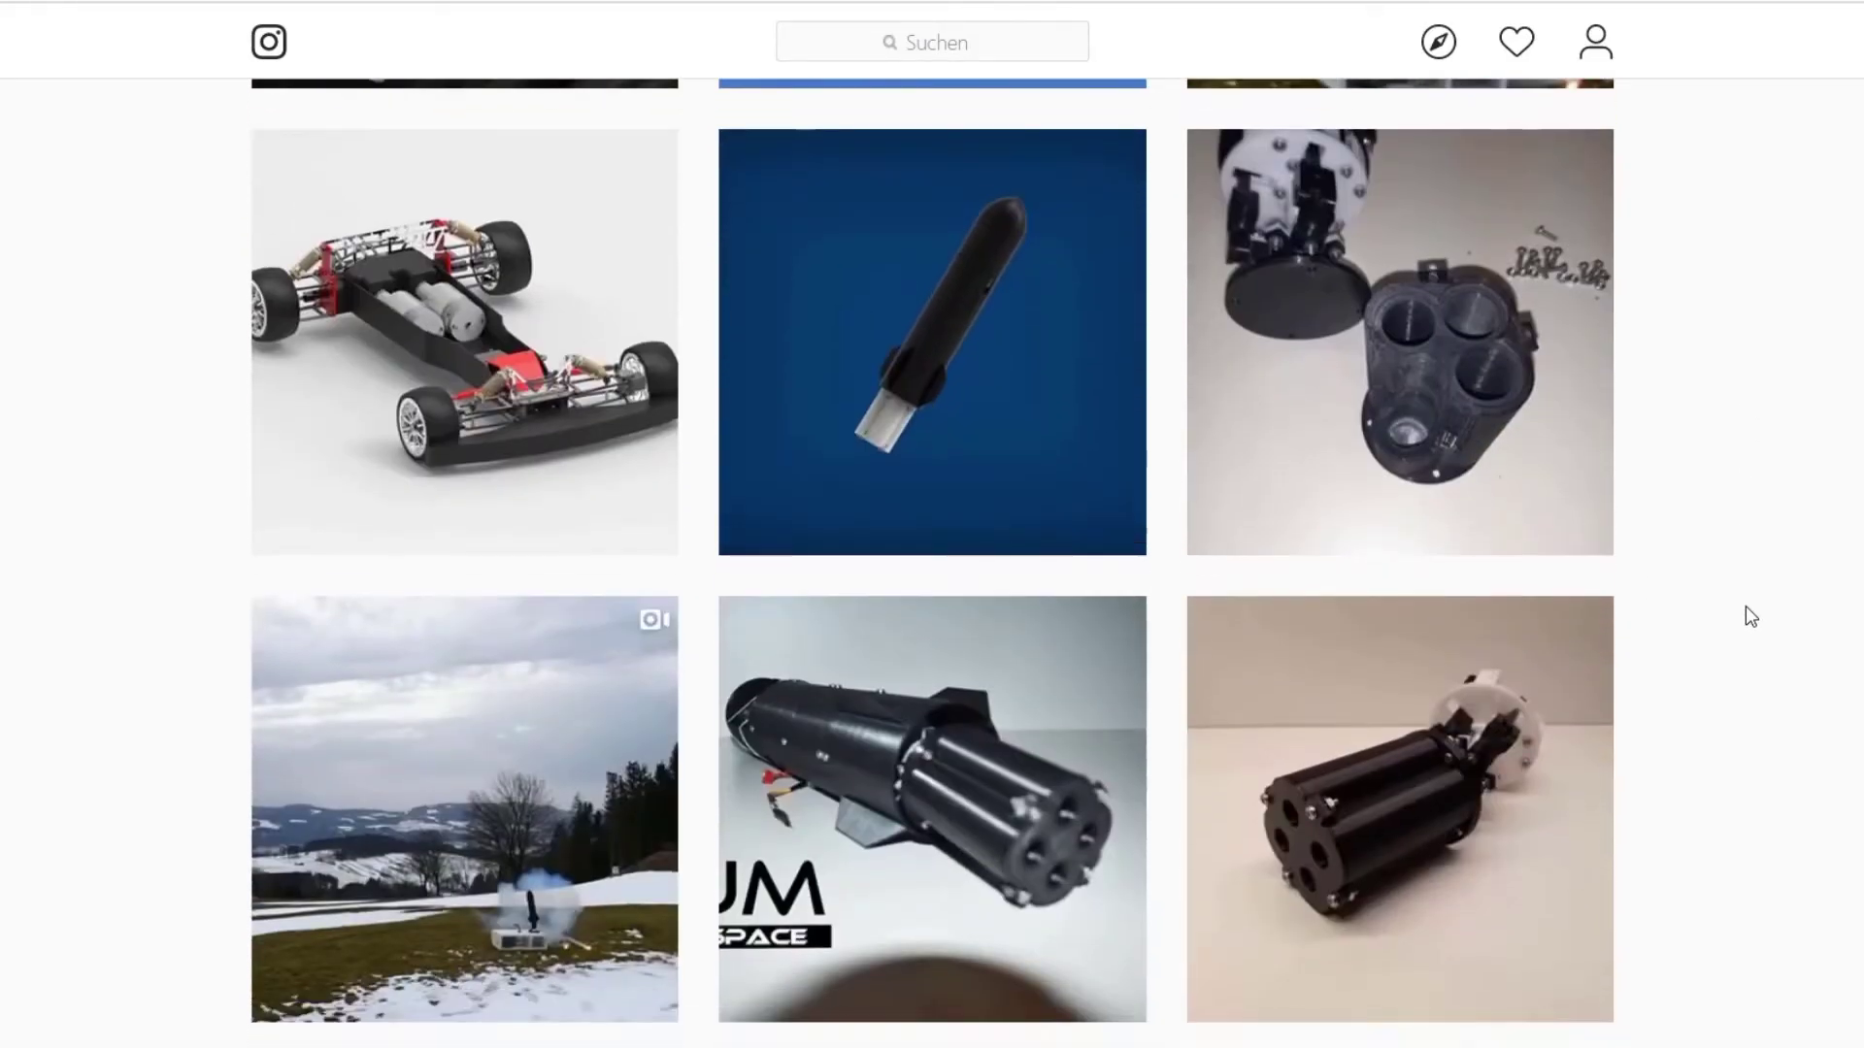
pyautogui.scroll(-8, 1746, 608)
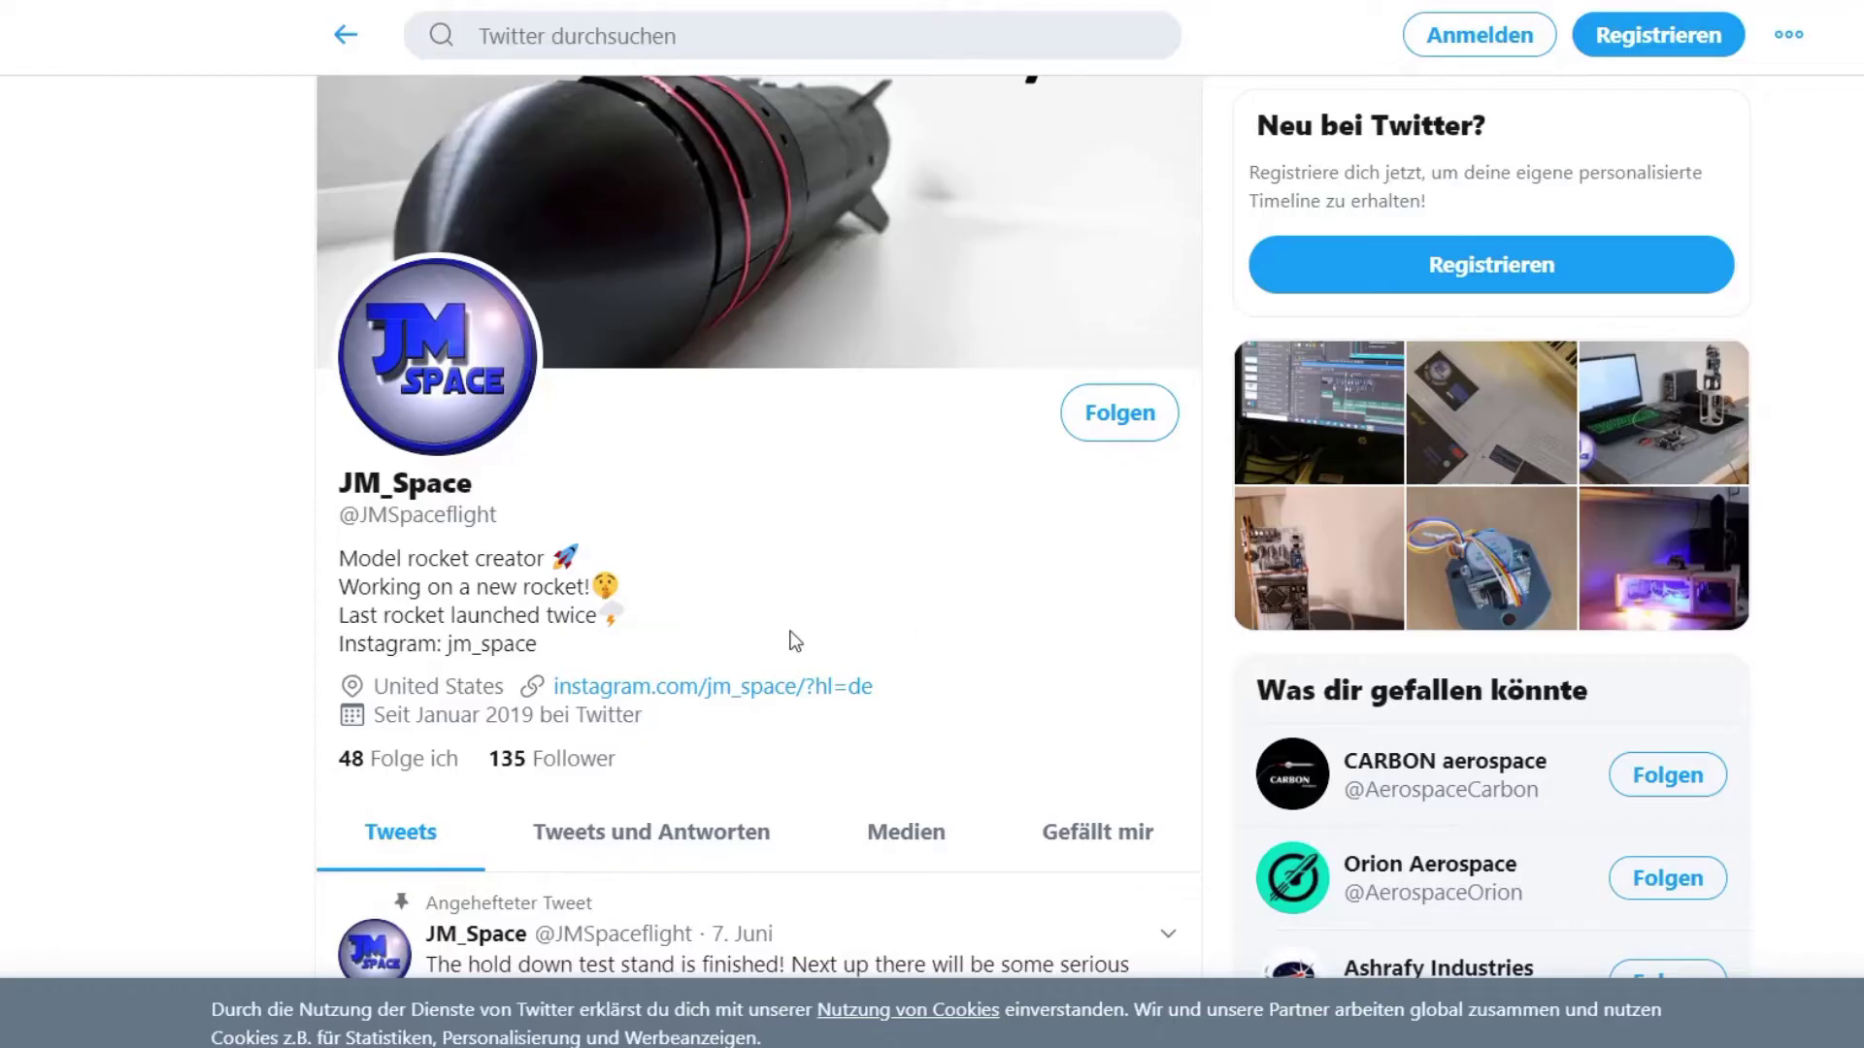
# - Look through the JM_Space Twitter feed and the membership levels, goals and posts on the jm_space Patreon page
pyautogui.scroll(-20, 132, 556)
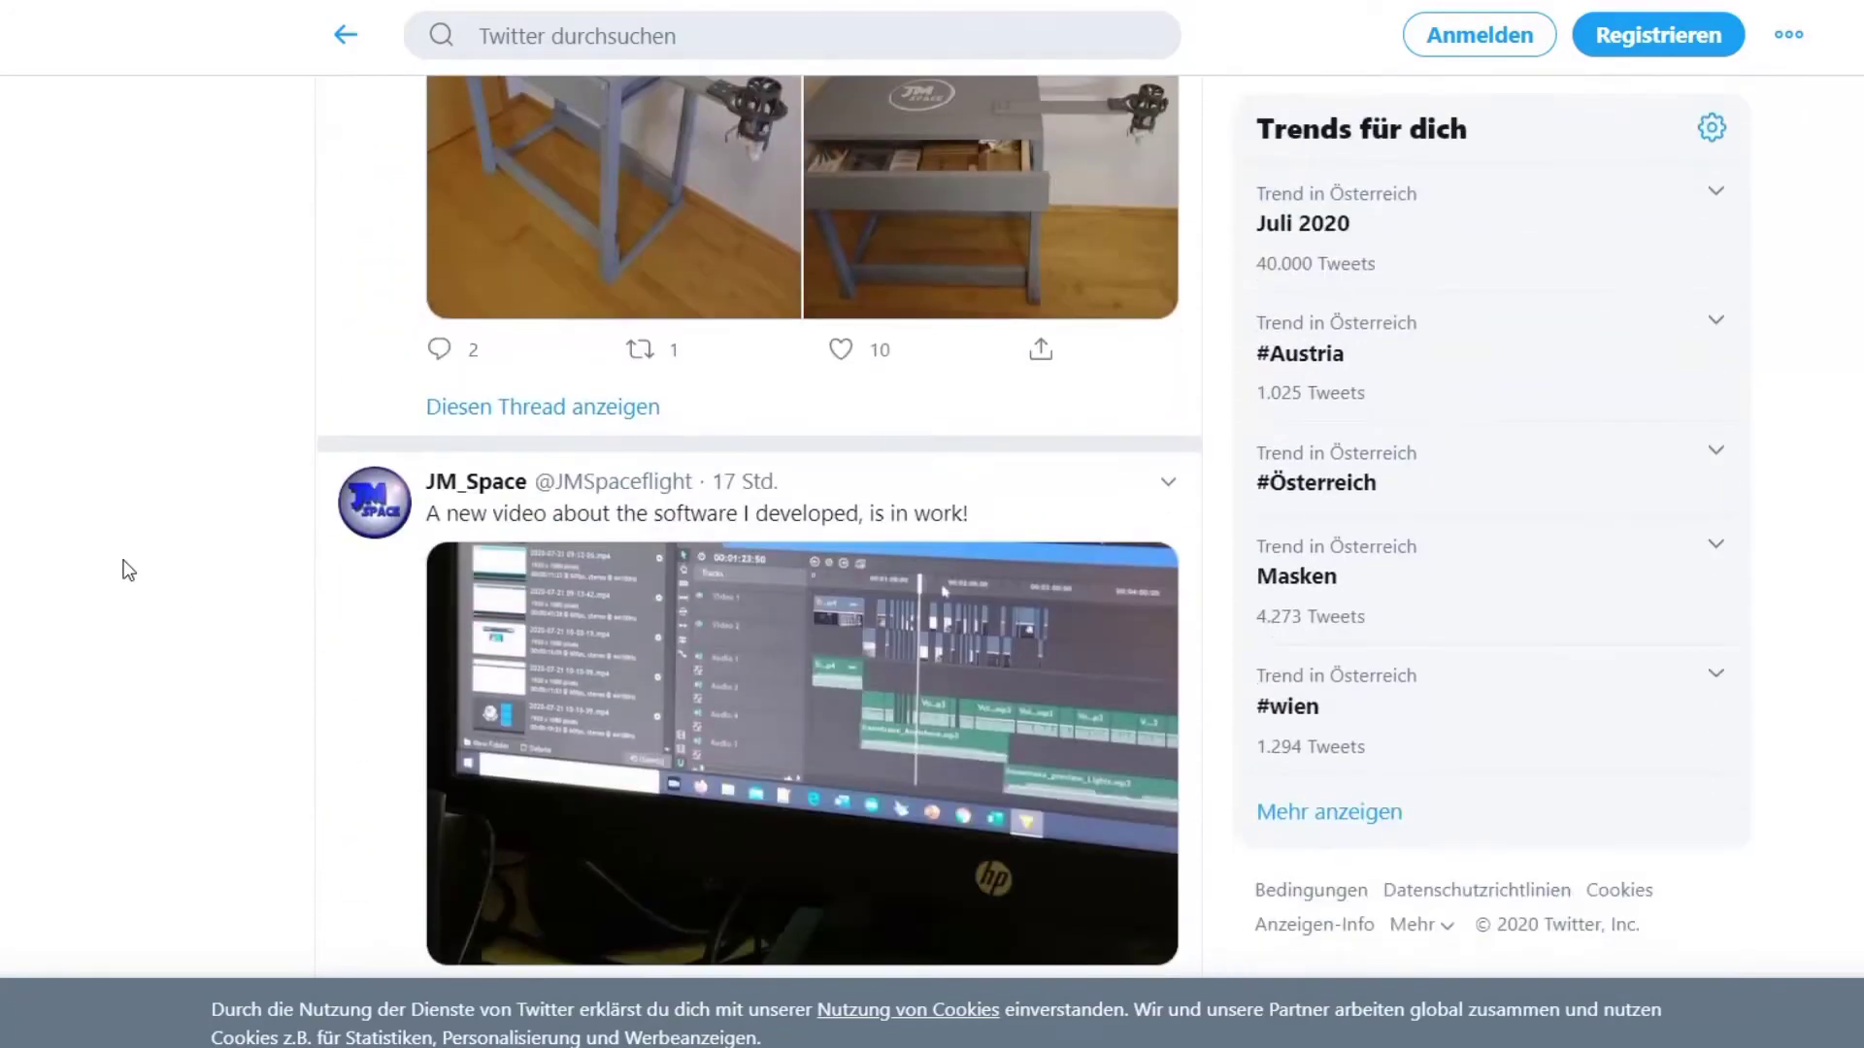
pyautogui.scroll(-20, 119, 567)
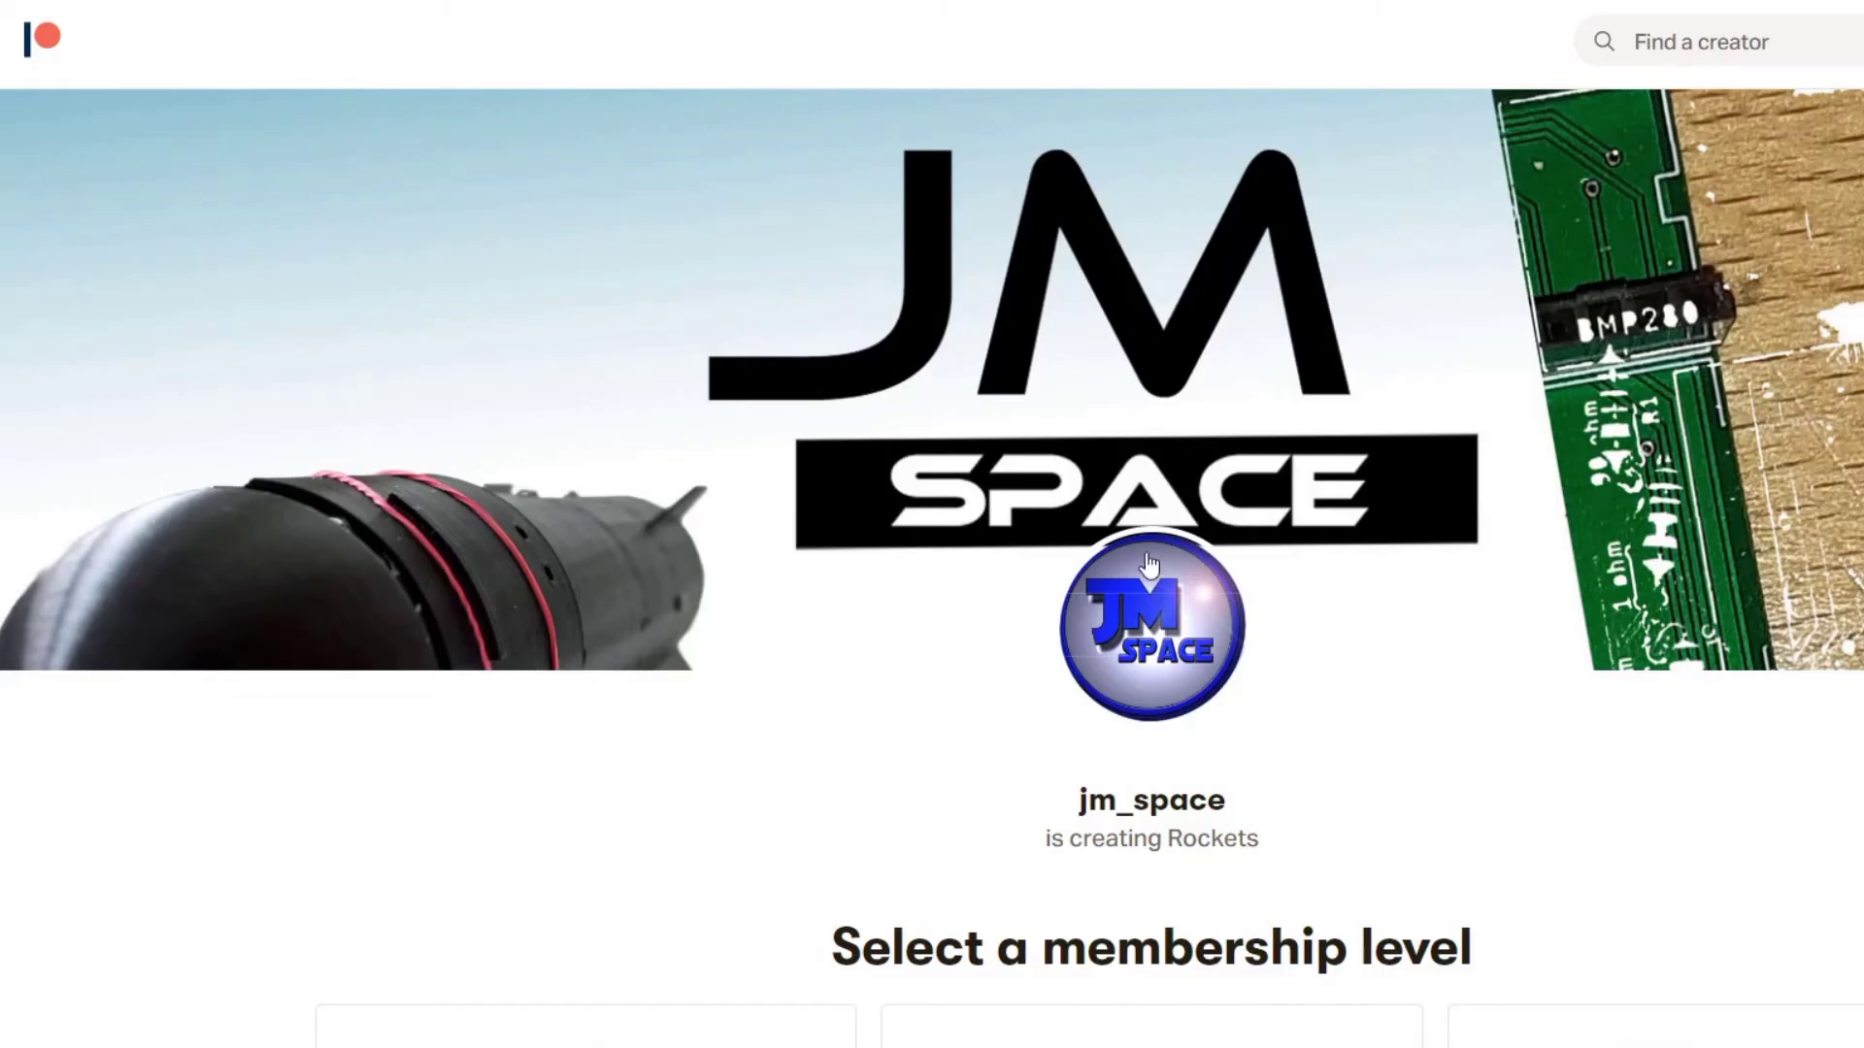
pyautogui.scroll(-8, 965, 460)
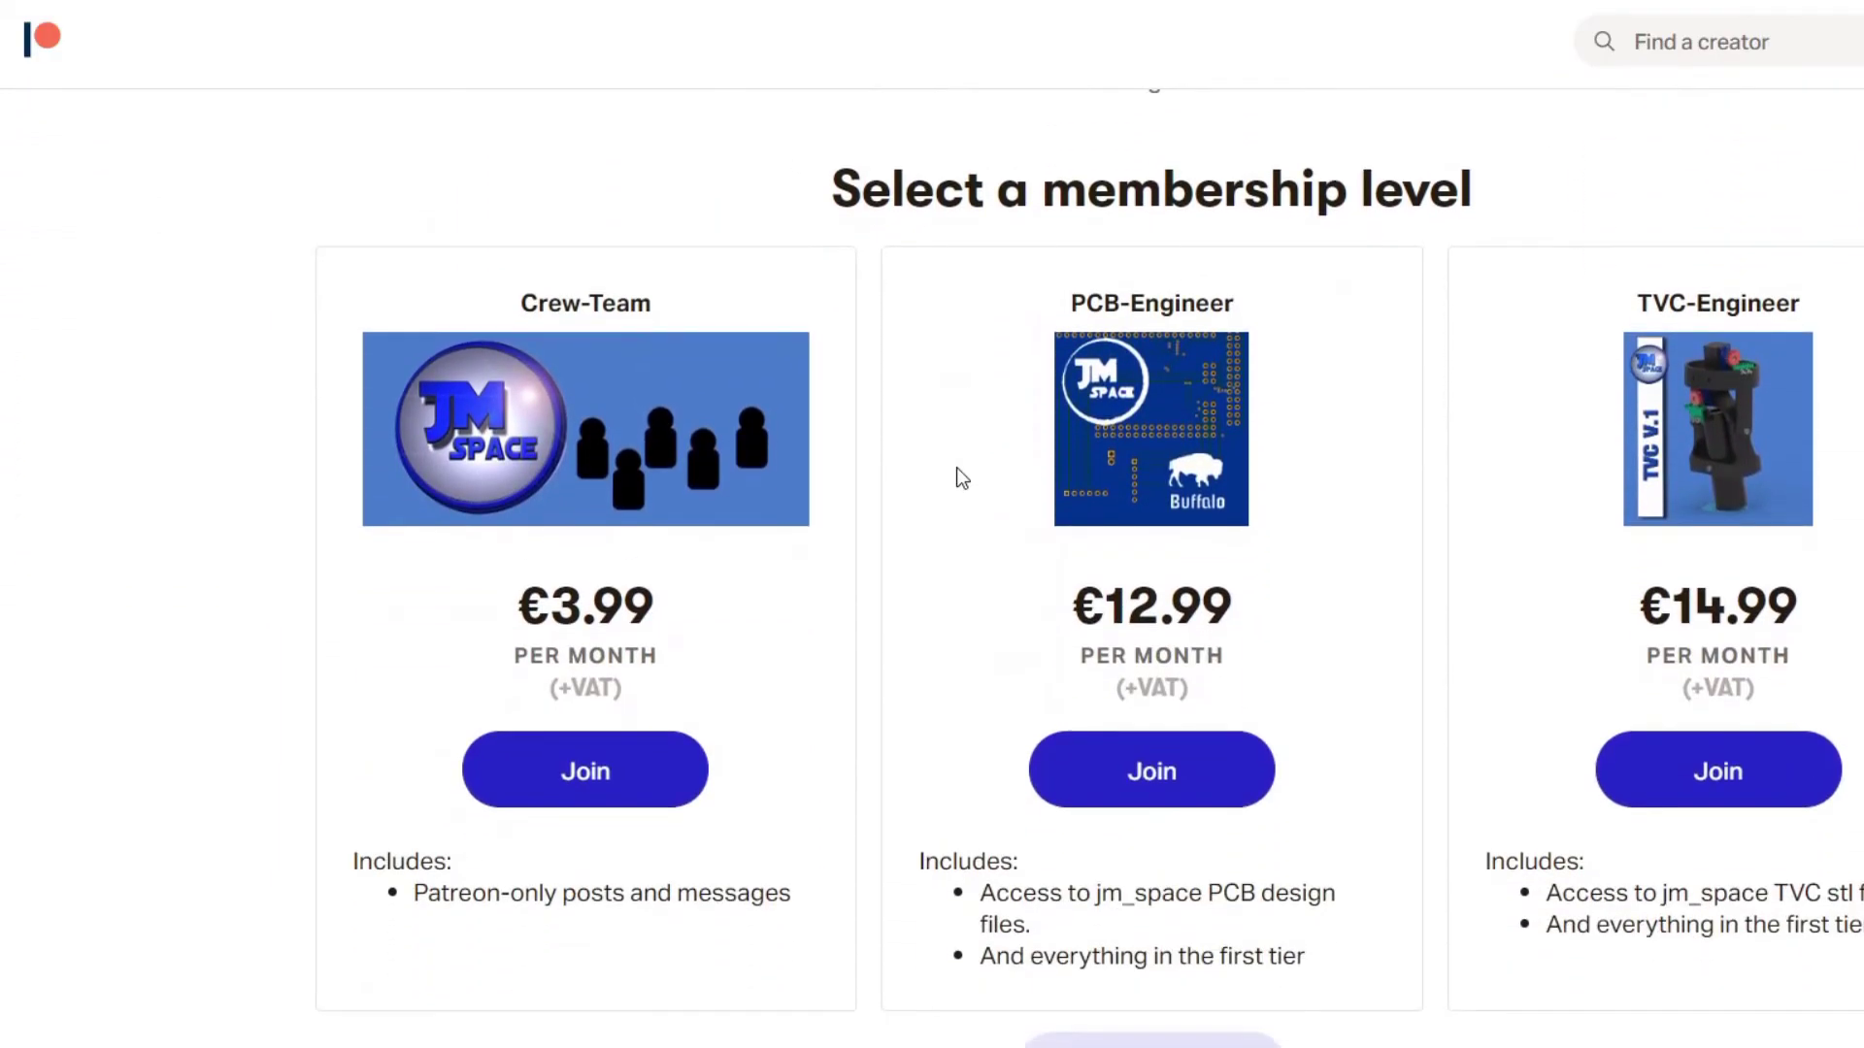
pyautogui.scroll(-8, 957, 468)
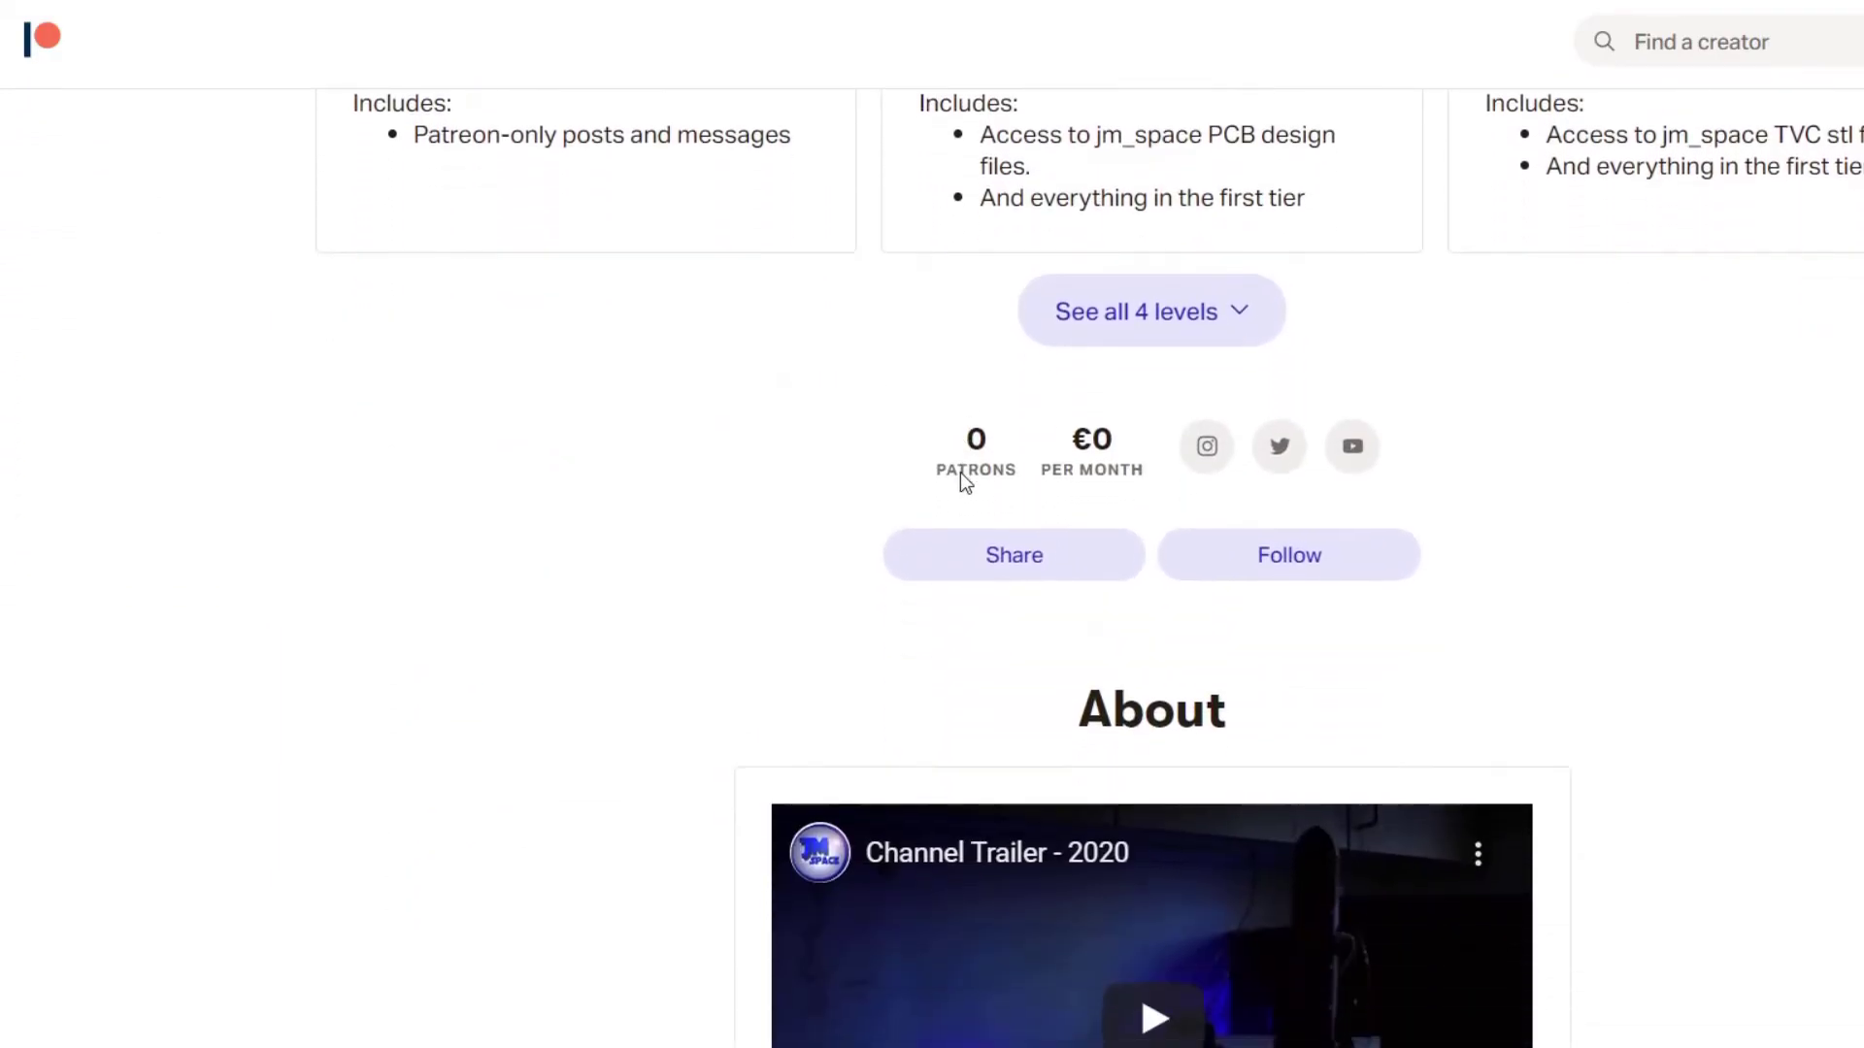
pyautogui.scroll(-8, 961, 474)
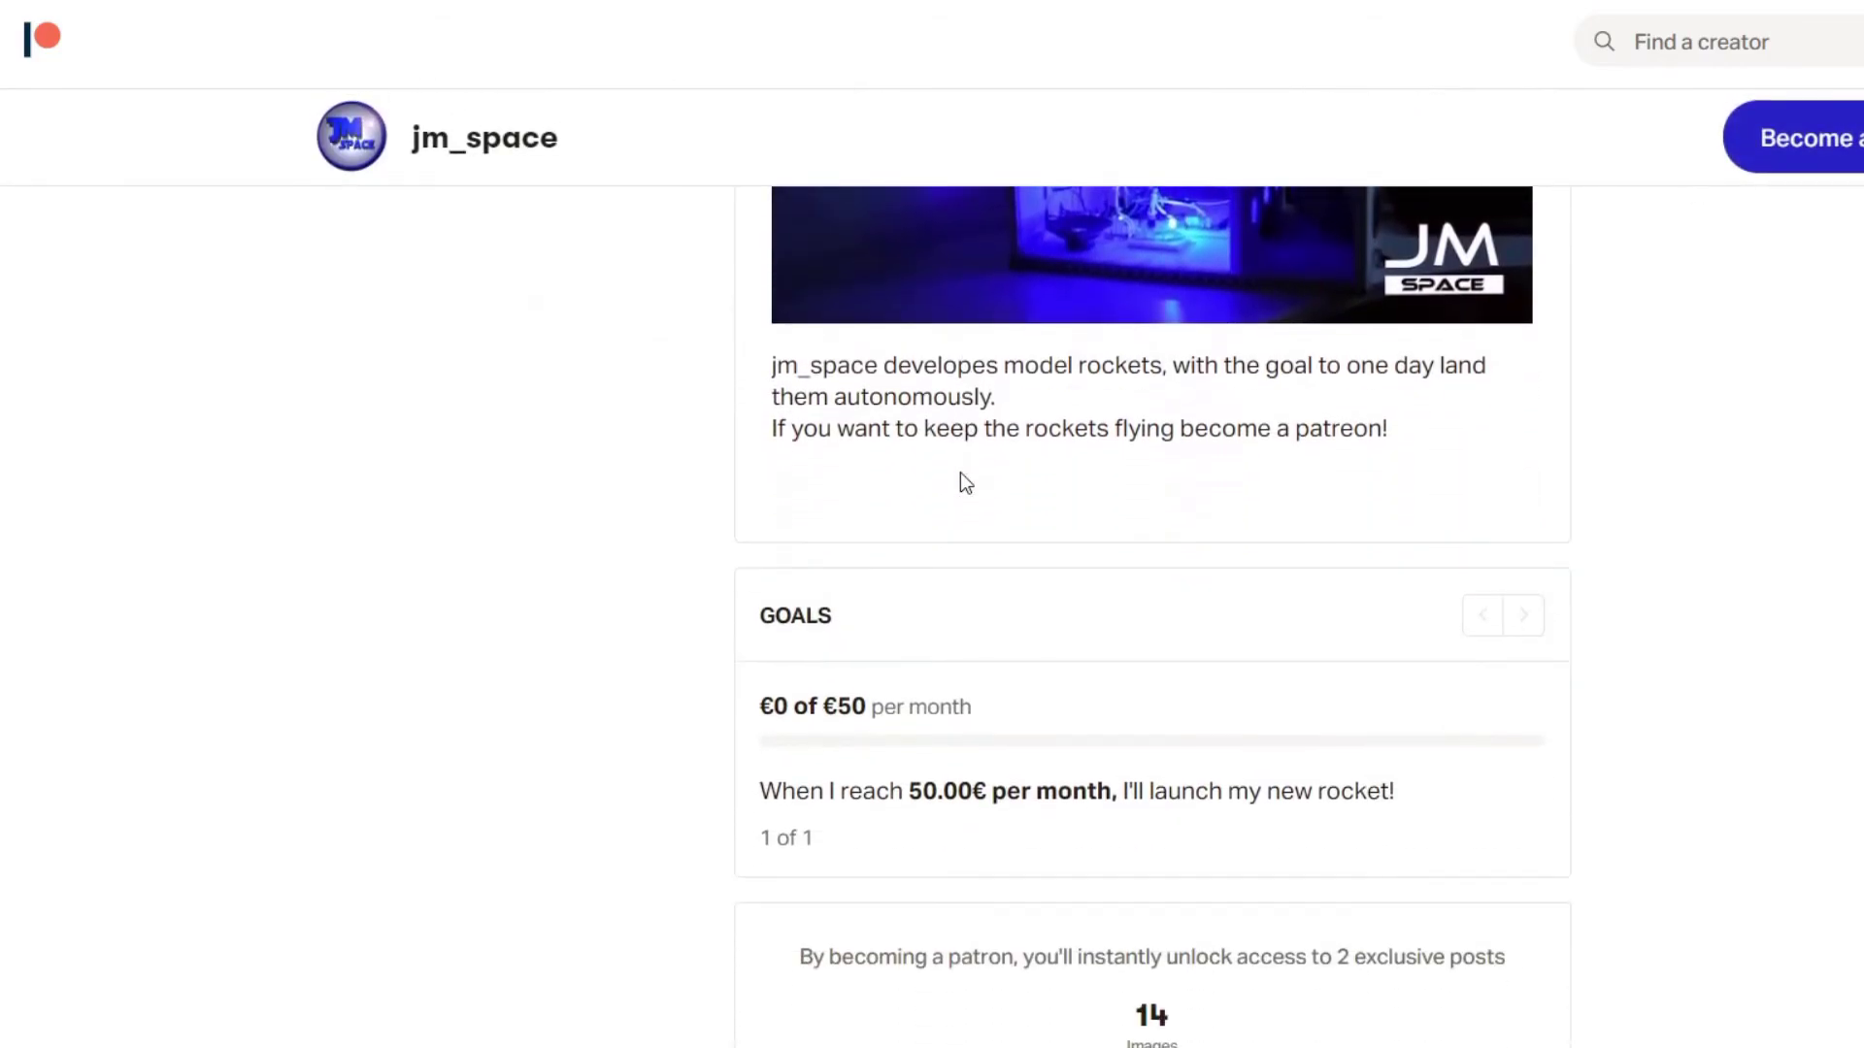
pyautogui.scroll(-8, 965, 483)
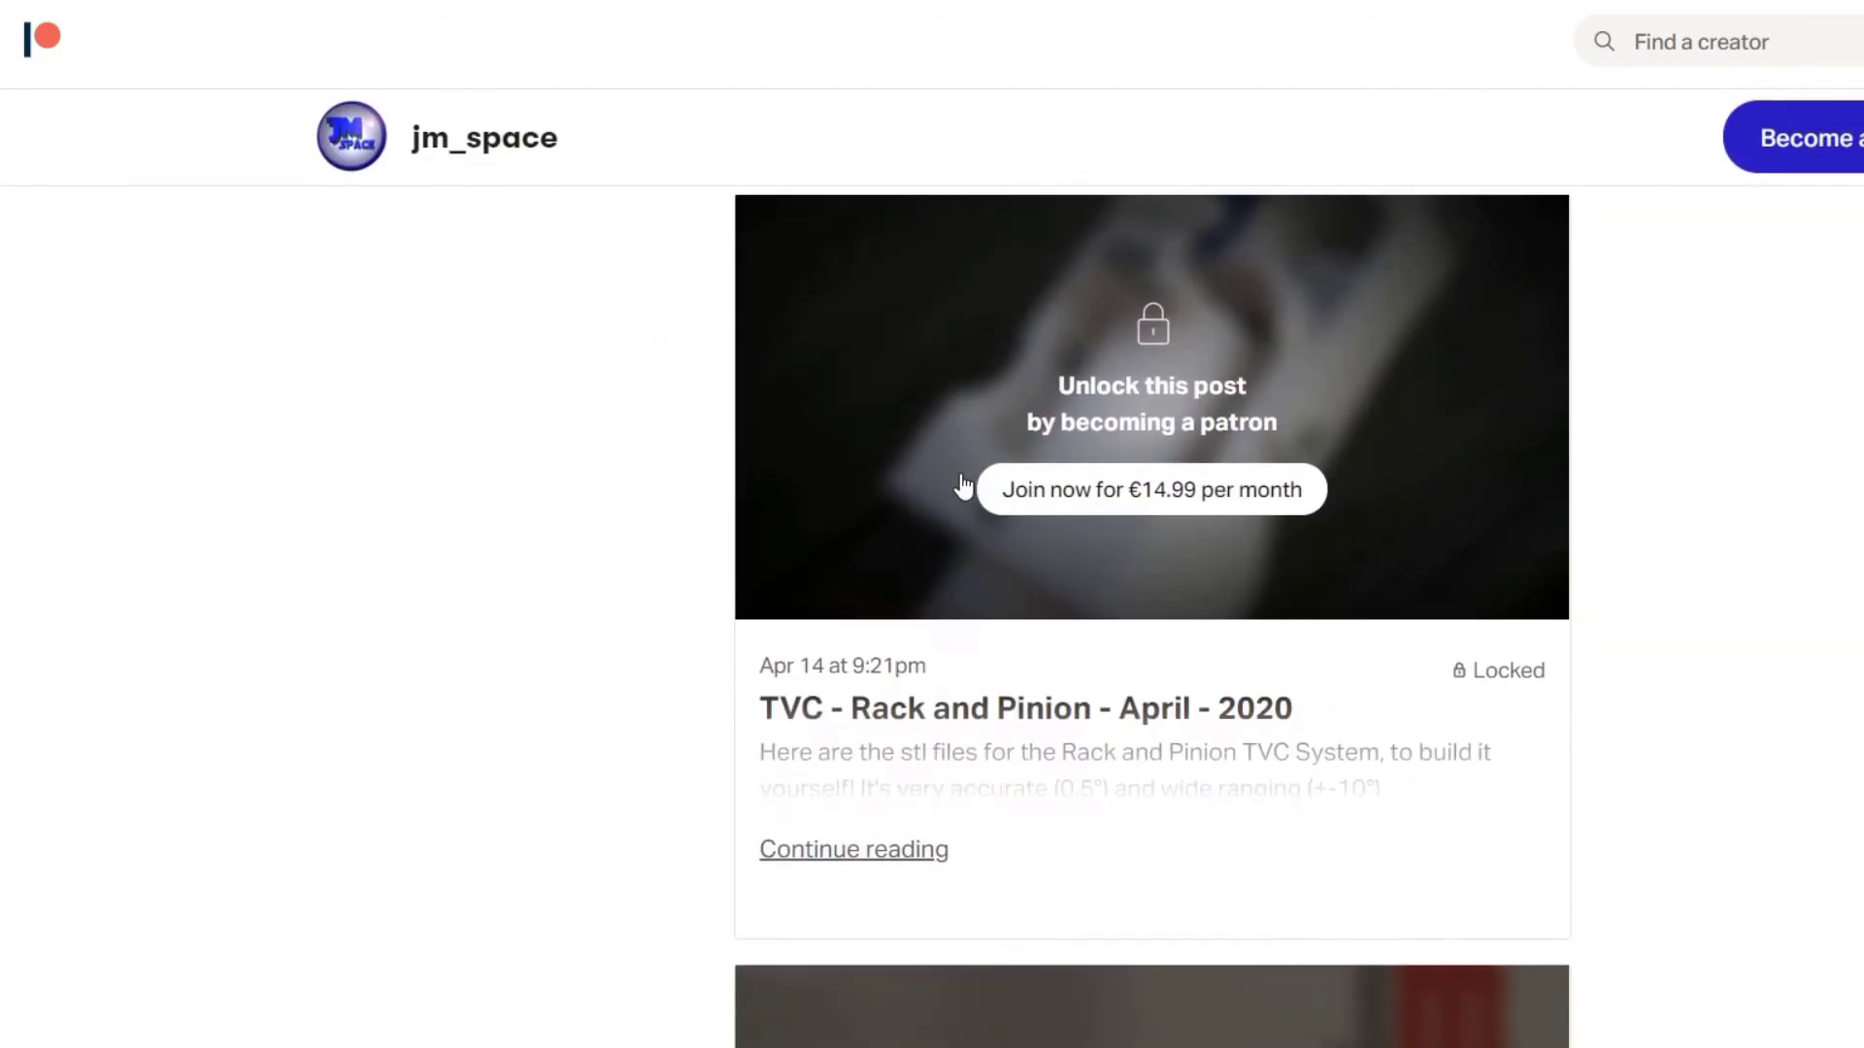